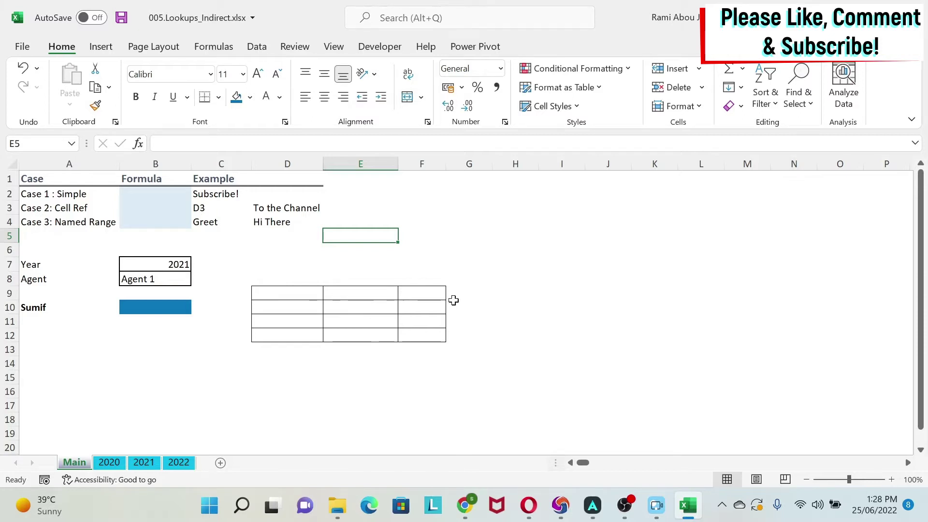
Step: Review the 2020, 2021 and 2022 sales sheets, then the Main sheet's Year, Agent and Sumif cells
click(114, 460)
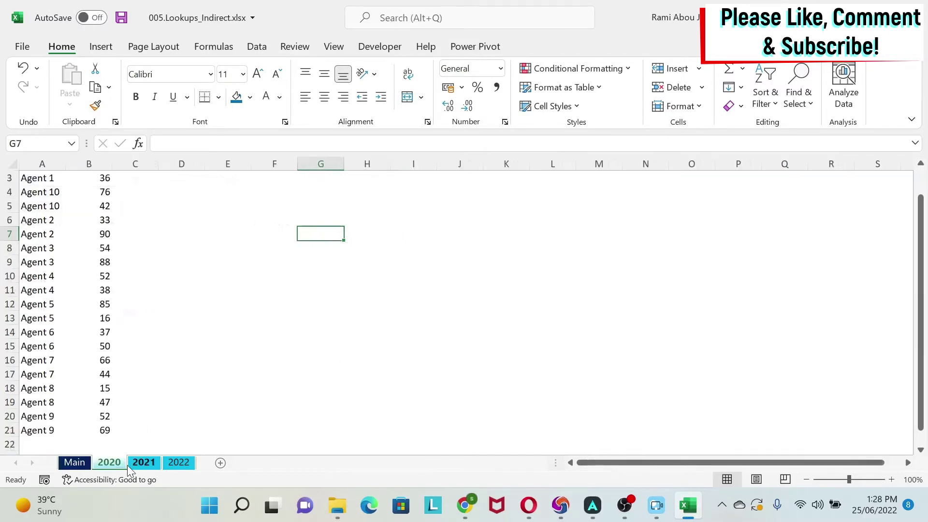
scroll(57, 338, up, 1)
click(144, 462)
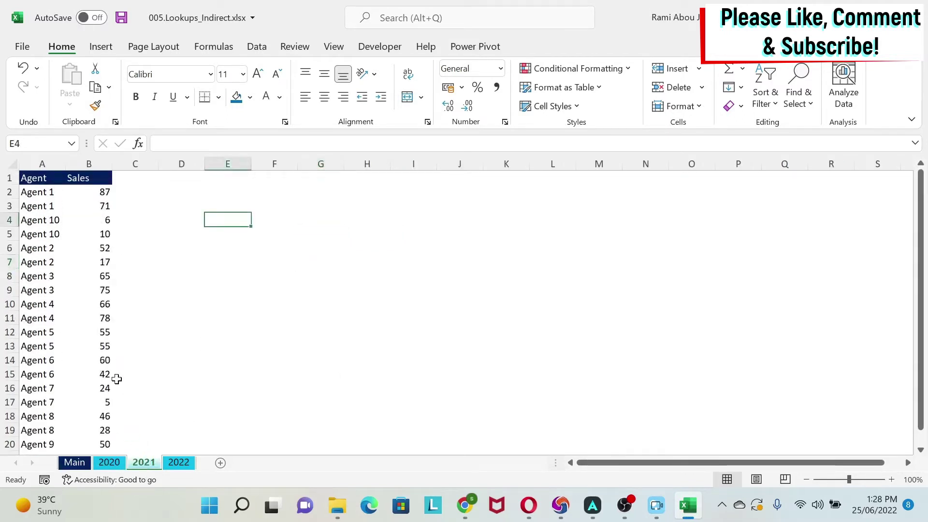
click(179, 463)
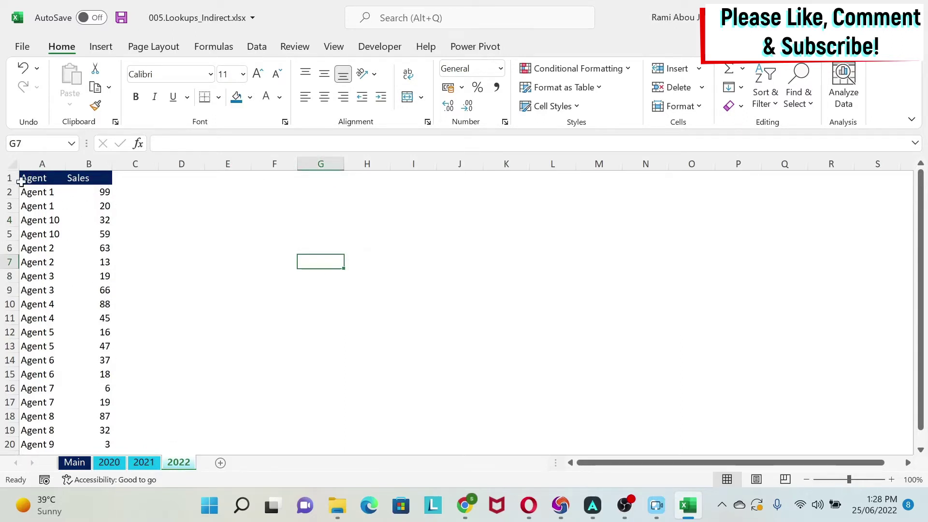
click(75, 463)
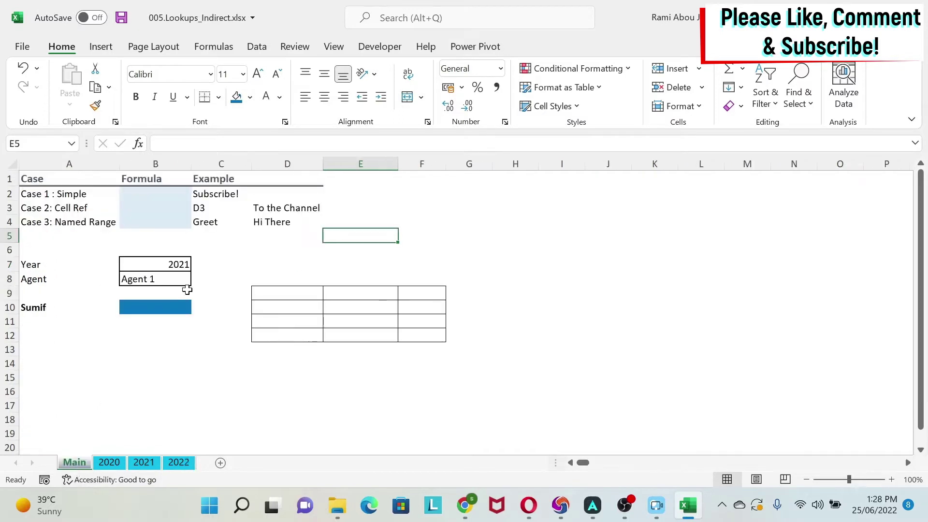
click(161, 264)
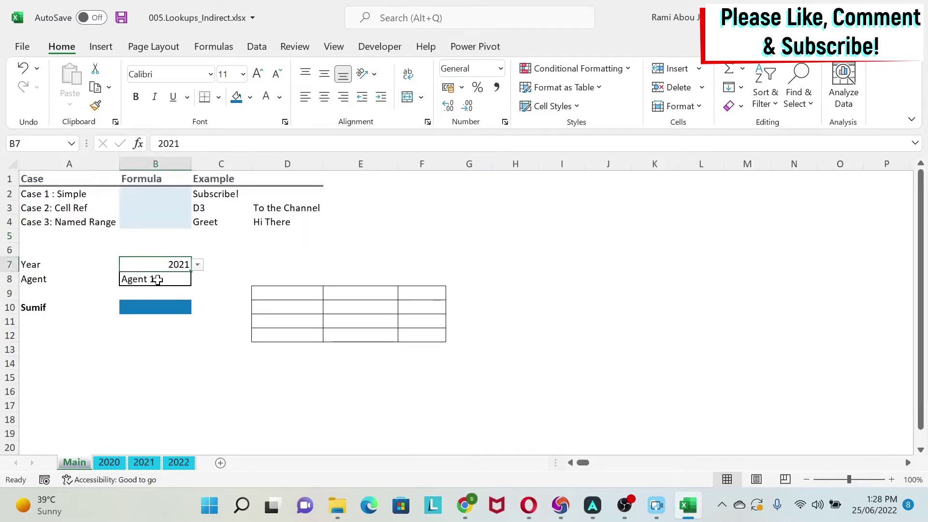
click(158, 279)
click(161, 311)
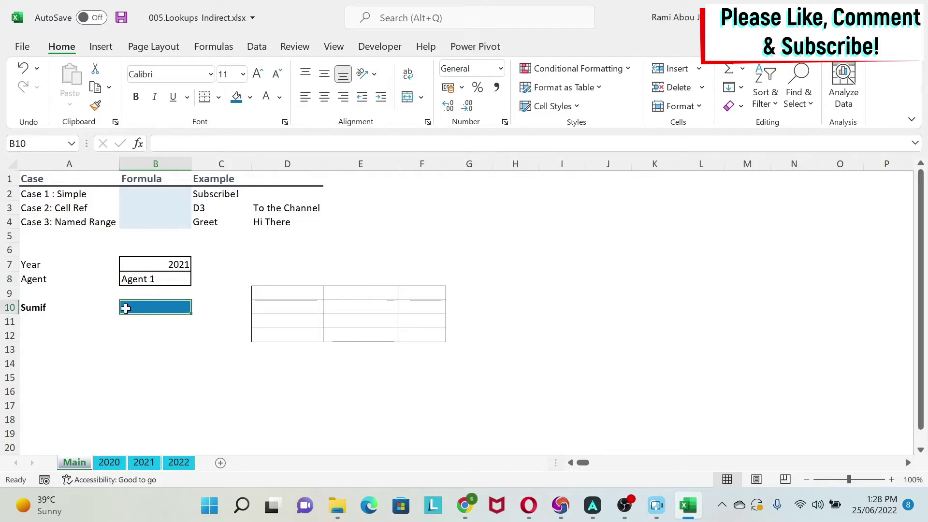
Step: Enter =INDIRECT("C2") in B2 so it returns Subscribe!
key(Up)
key(Up)
key(Up)
key(Up)
key(Up)
key(Up)
key(Up)
key(Up)
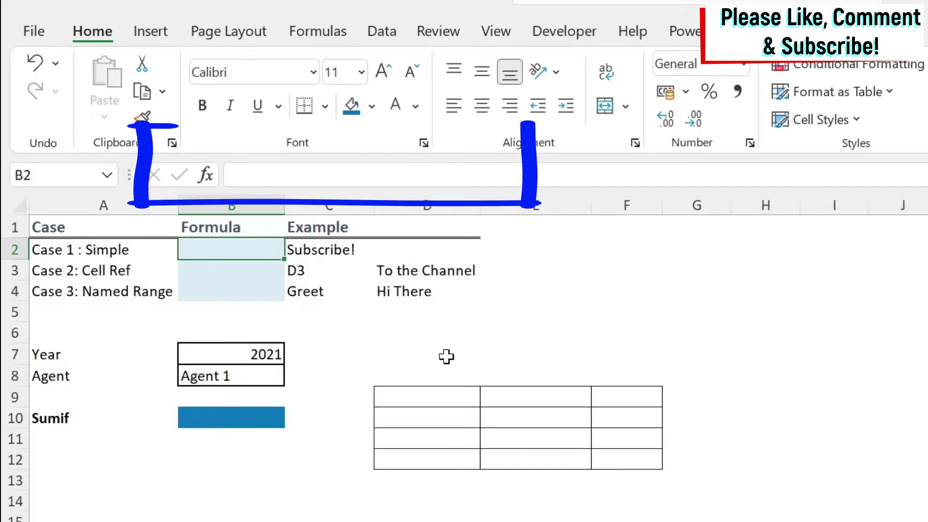
text(=in)
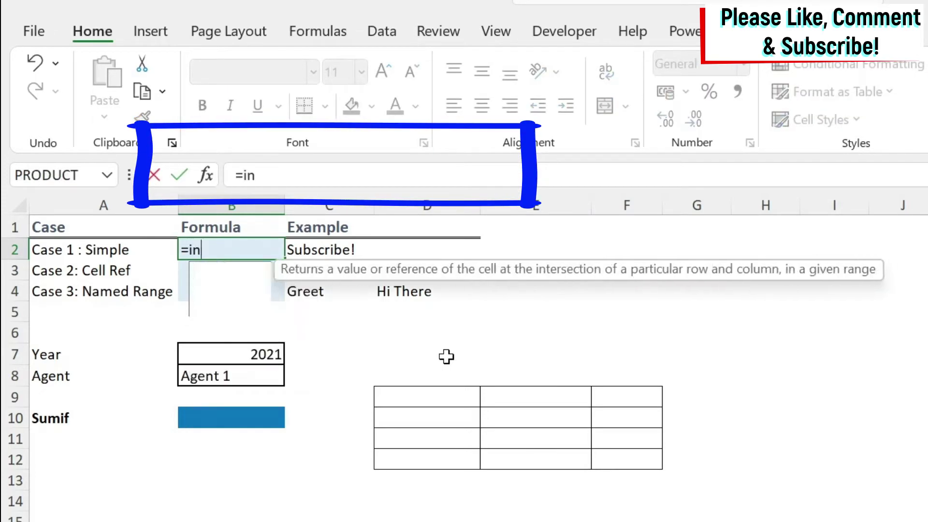
text(direct("C2)
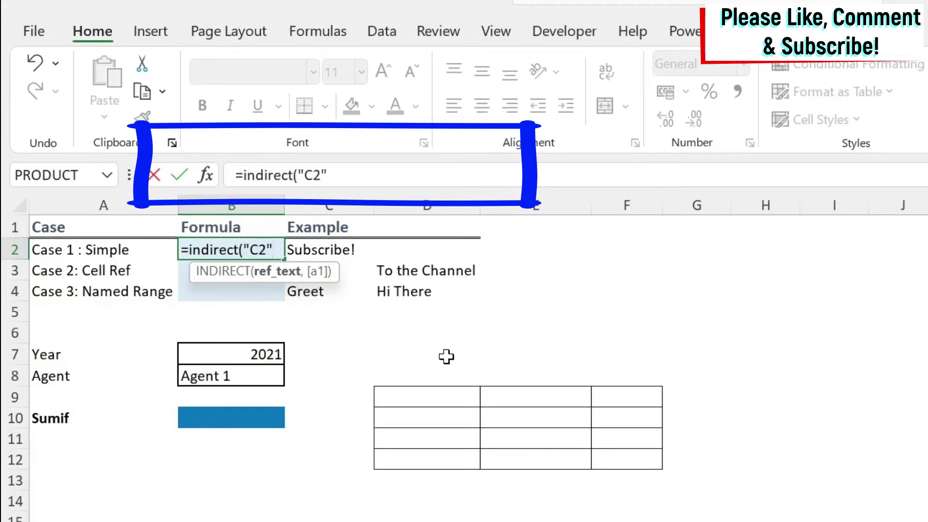
text(,)
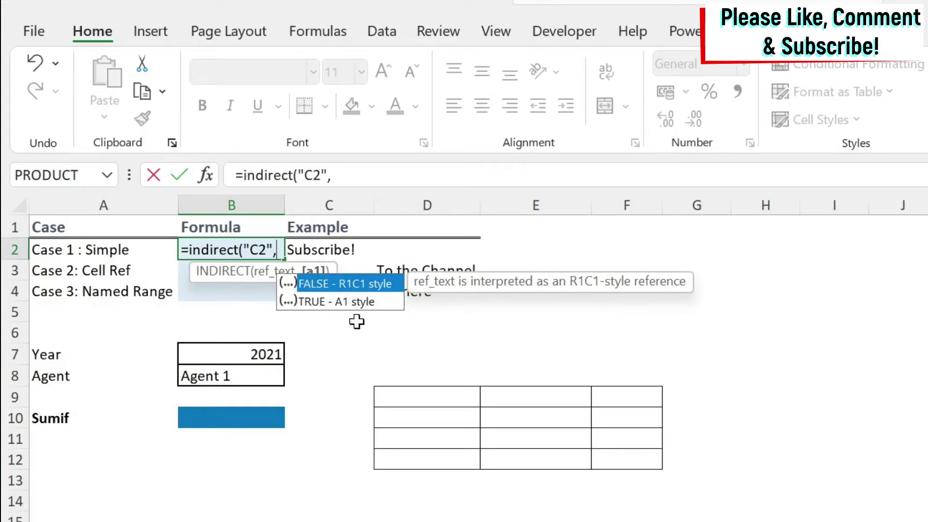
key(BackSpace)
text())
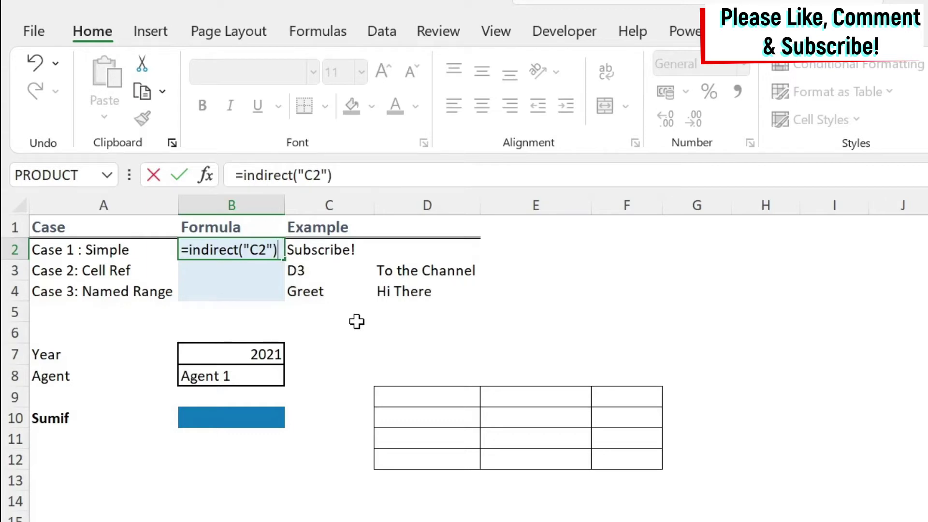
key(Return)
key(Up)
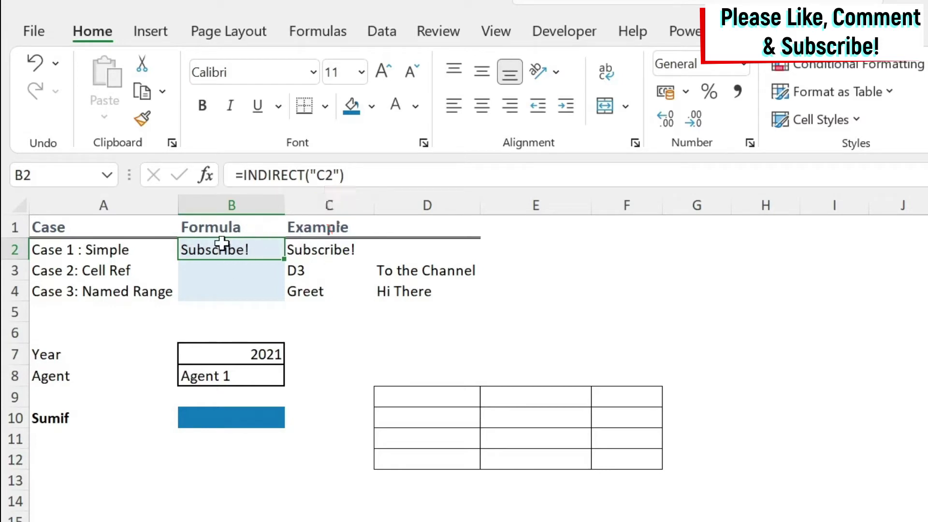
click(251, 271)
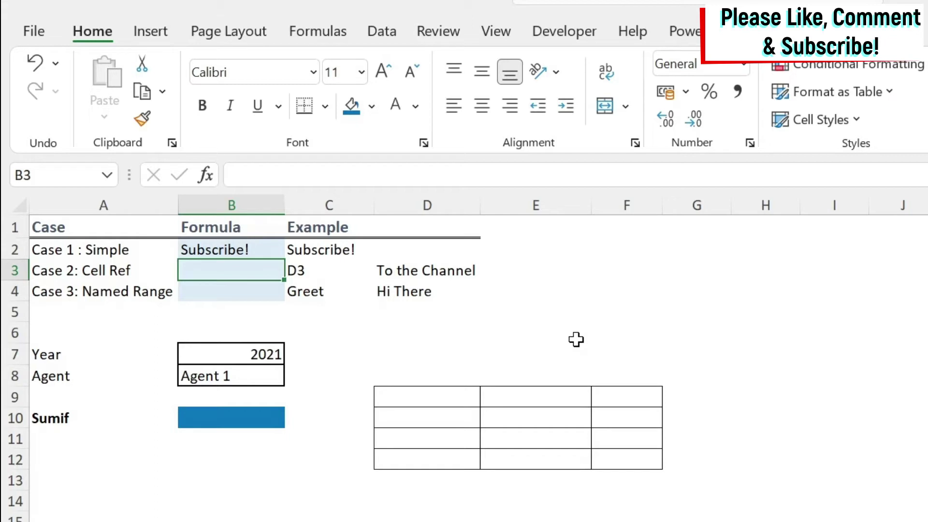
Step: Enter =INDIRECT(C3) in B3 so it follows C3's address and returns To the Channel
text(=i)
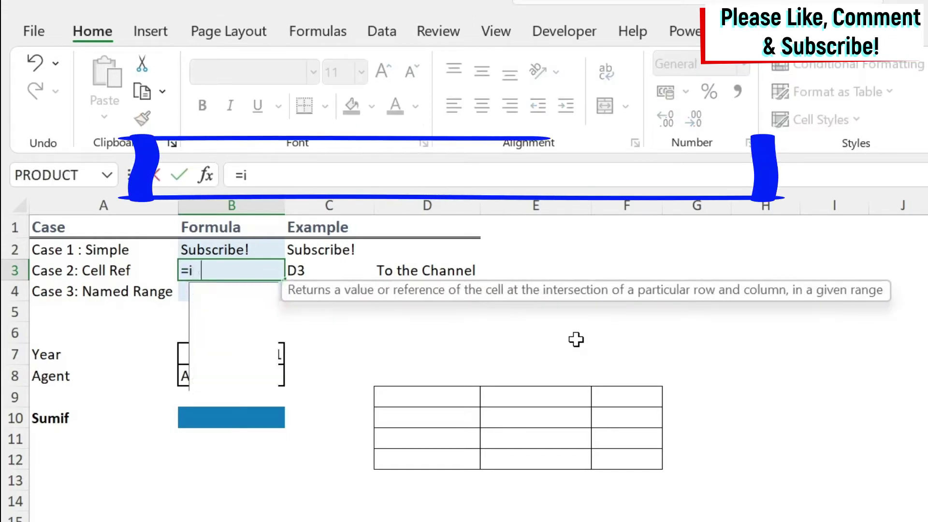
text(ndirect()
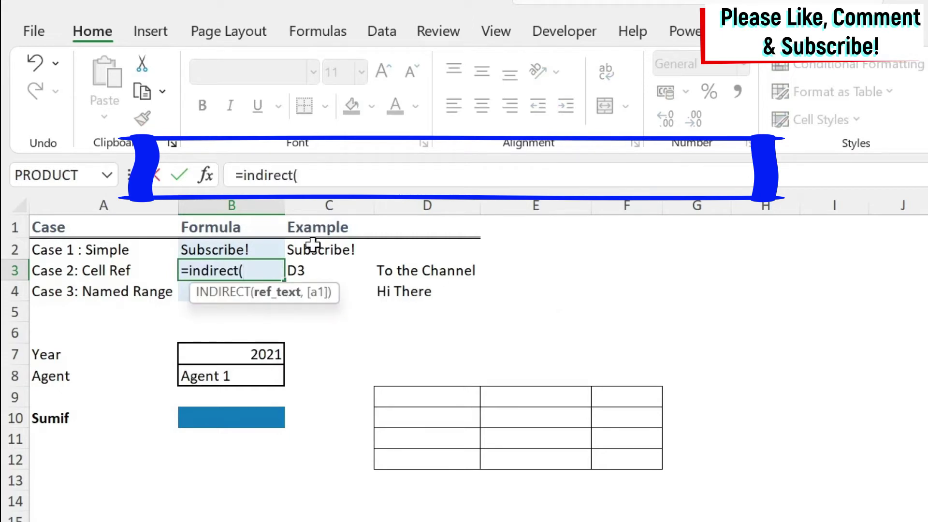
click(312, 266)
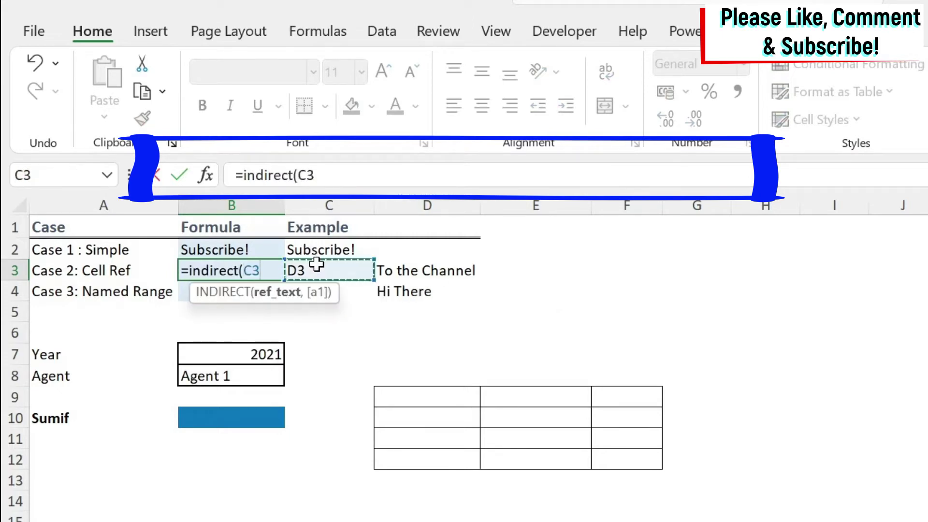
text())
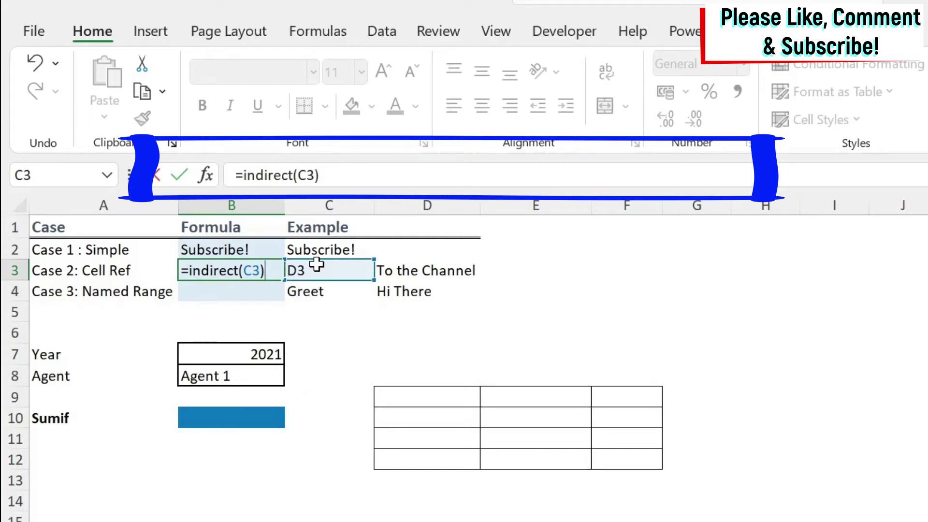
key(Return)
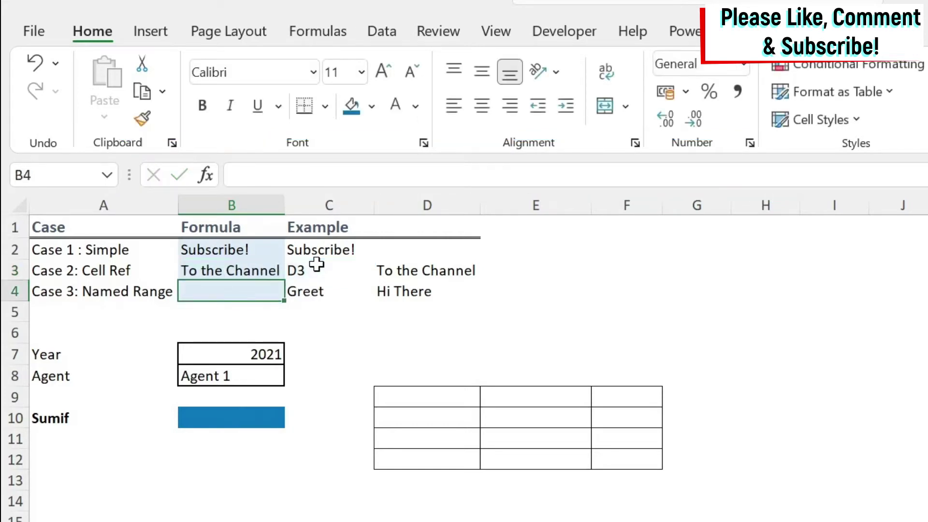
key(Up)
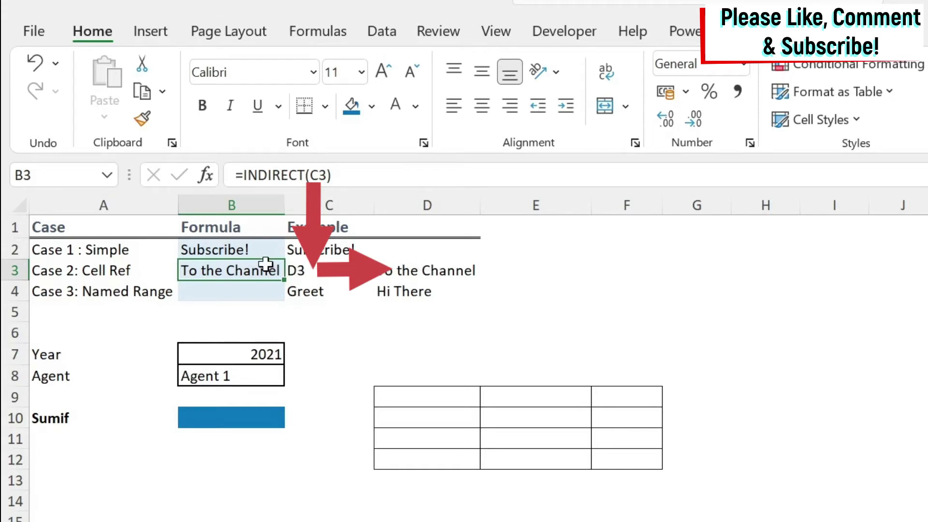
click(332, 31)
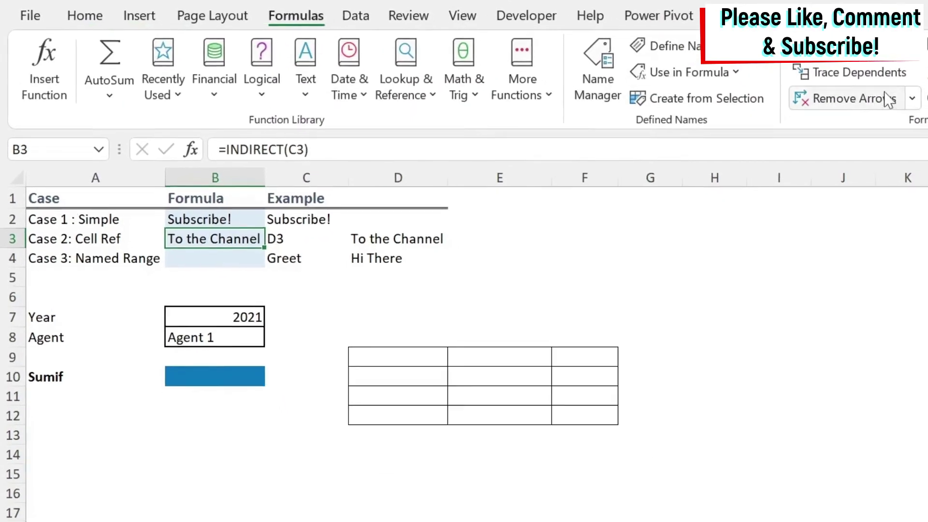
click(925, 98)
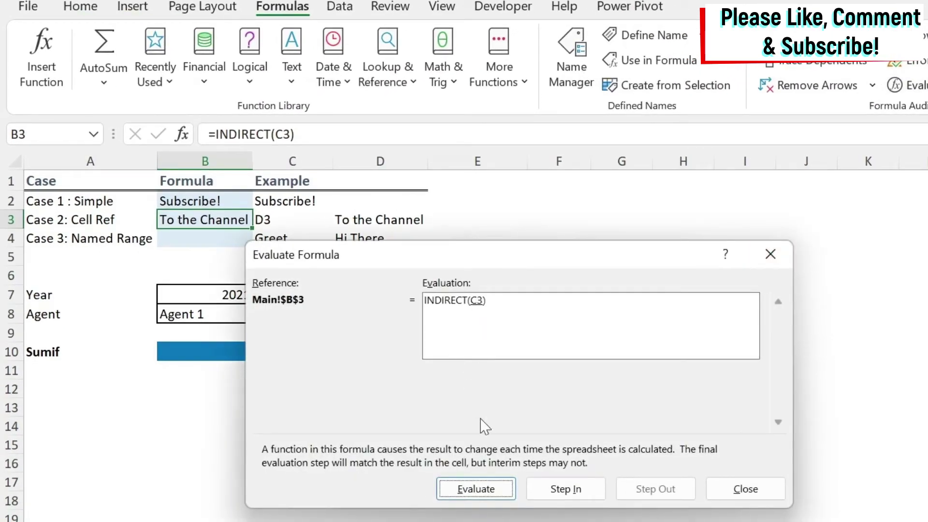
click(485, 486)
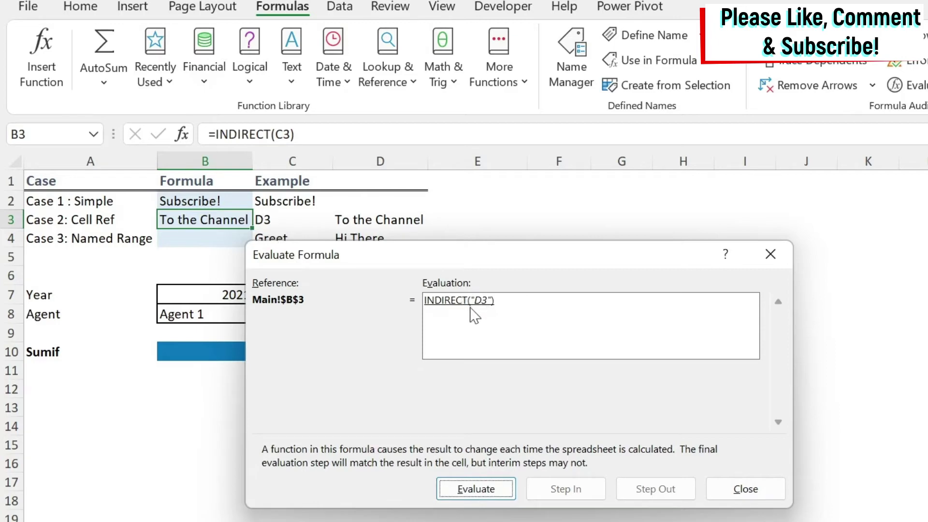
click(467, 497)
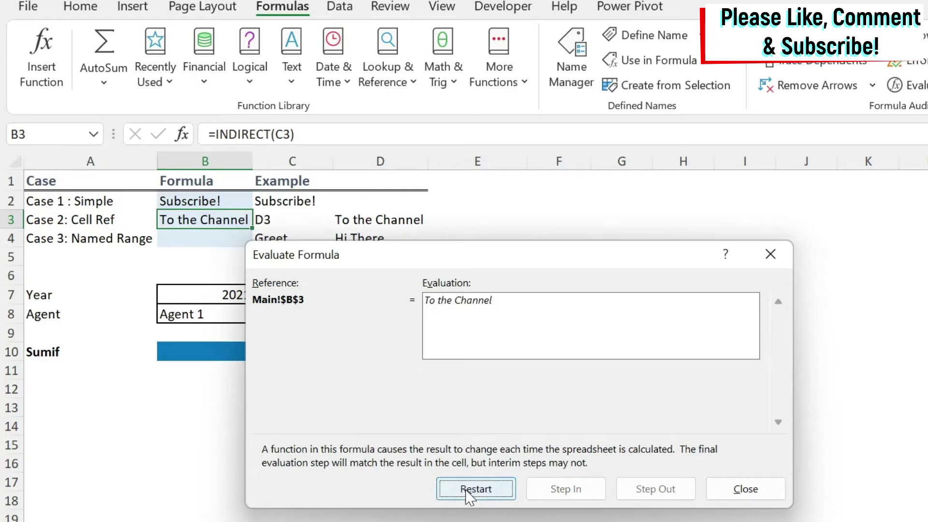
click(744, 488)
click(209, 196)
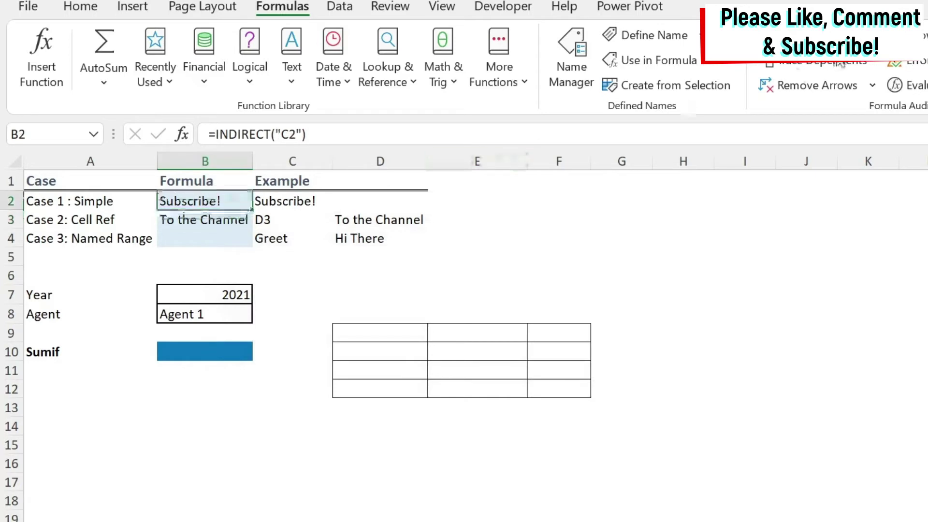
click(901, 83)
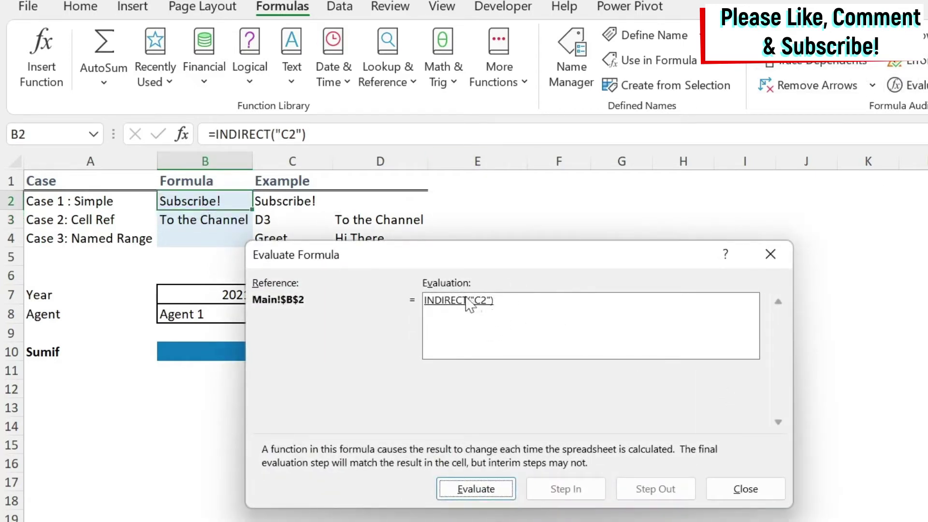
click(468, 489)
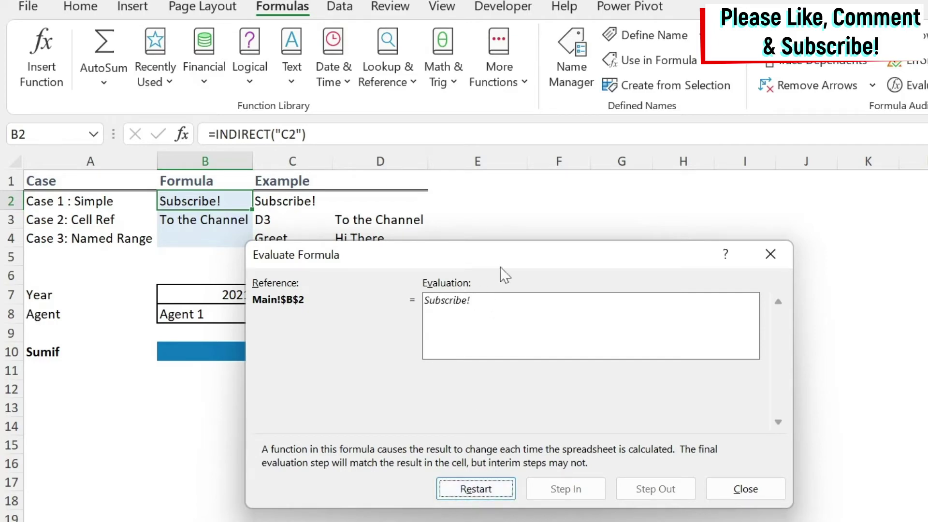
click(770, 254)
click(208, 239)
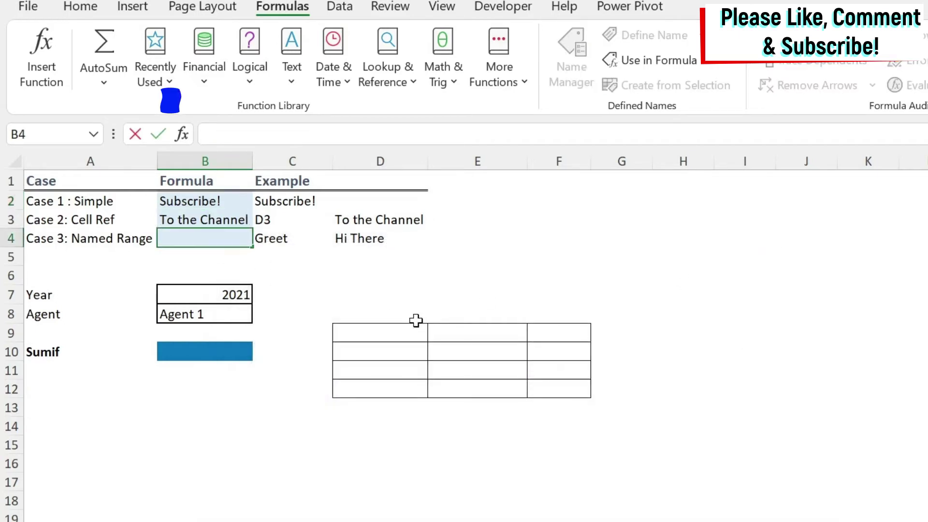
Step: Enter =INDIRECT(C4) in B4 so it returns Hi There
text(=indirect()
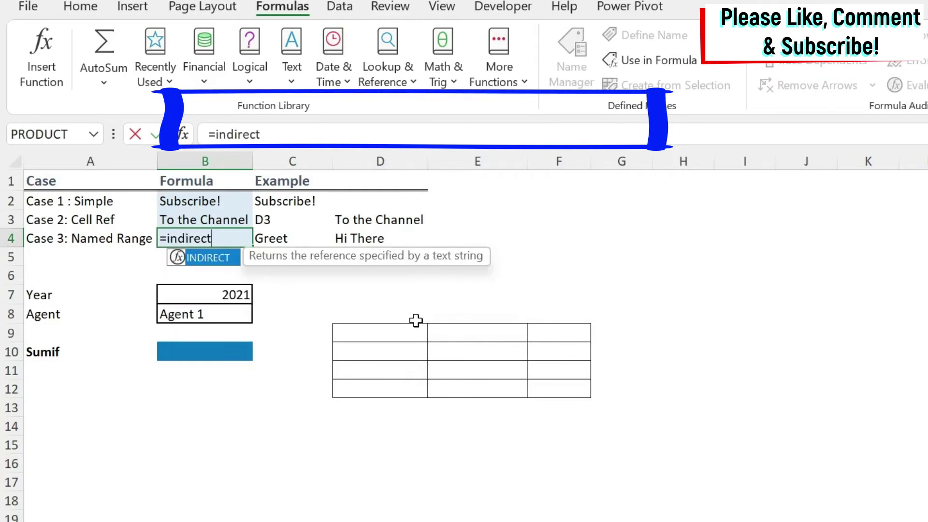
click(290, 240)
text())
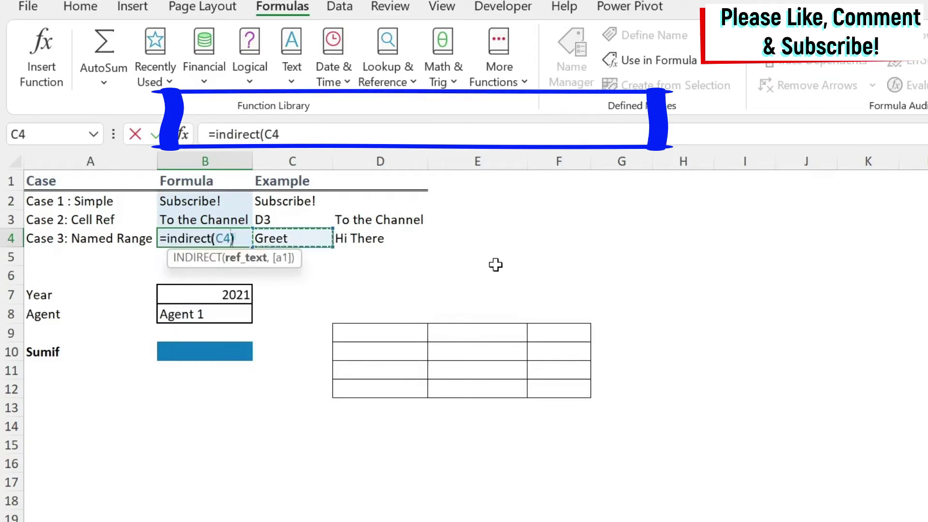
key(Return)
key(Up)
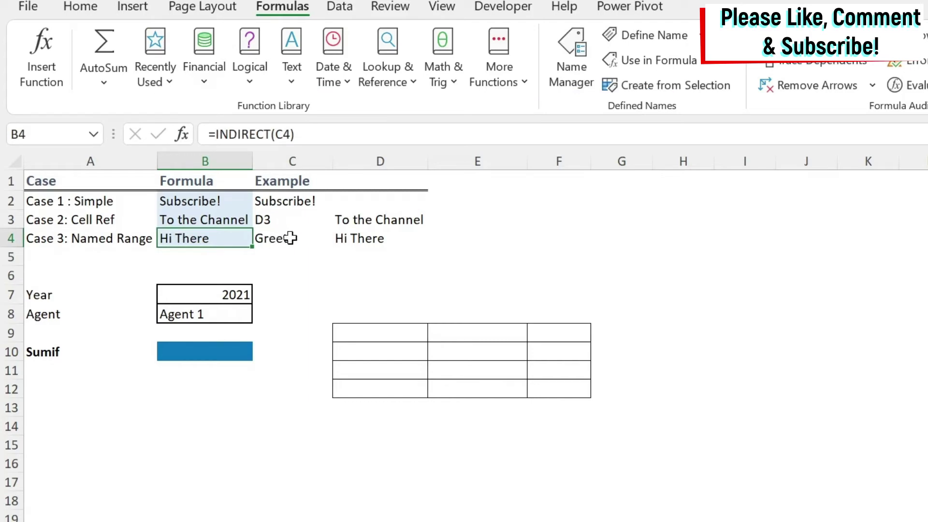
Step: Show that C4 holds the name Greet and D4 is the cell named Greet, then list the workbook's names
click(274, 238)
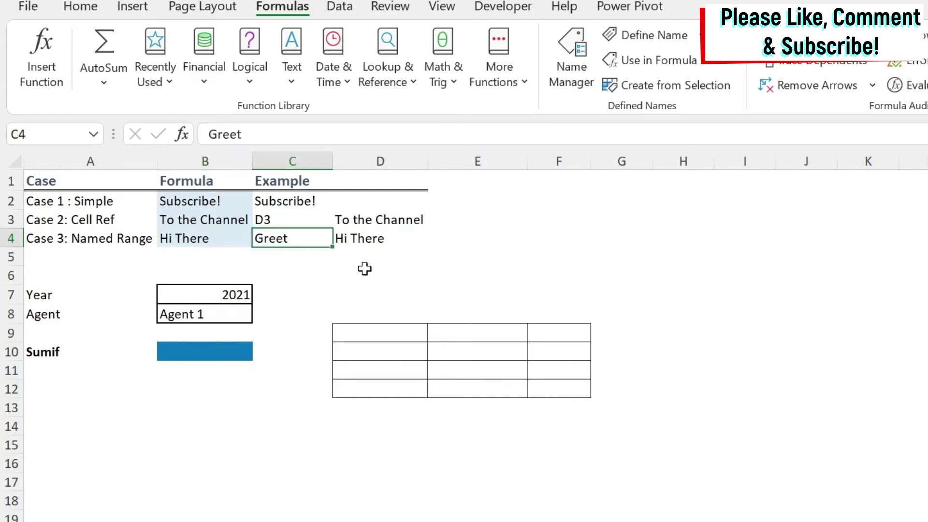
click(360, 238)
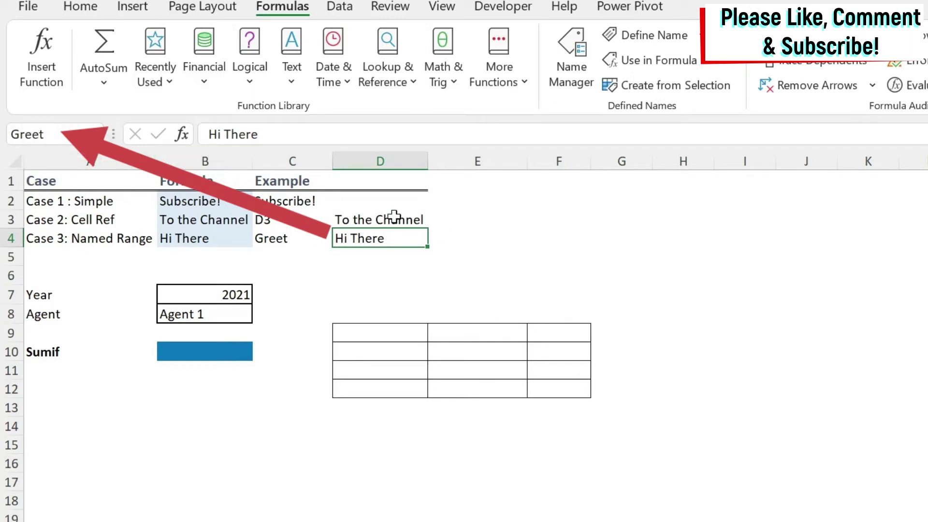
click(381, 202)
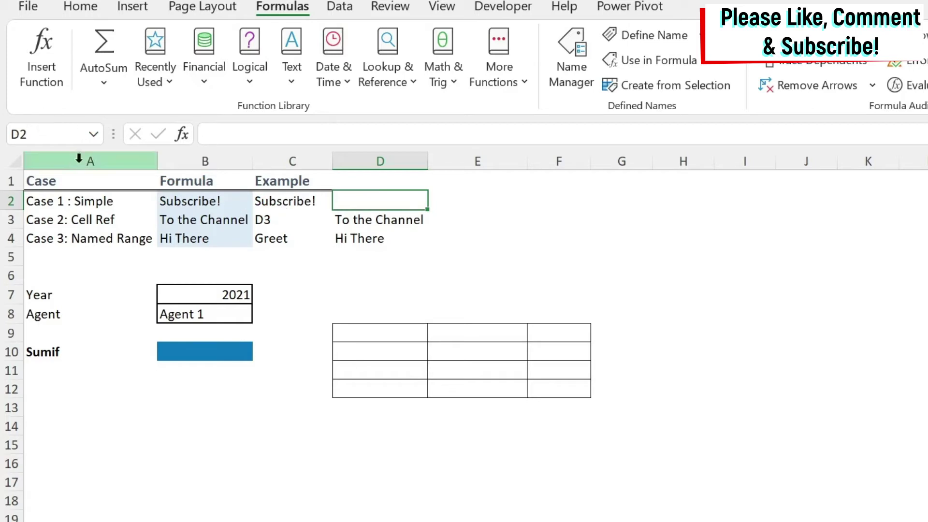
click(383, 238)
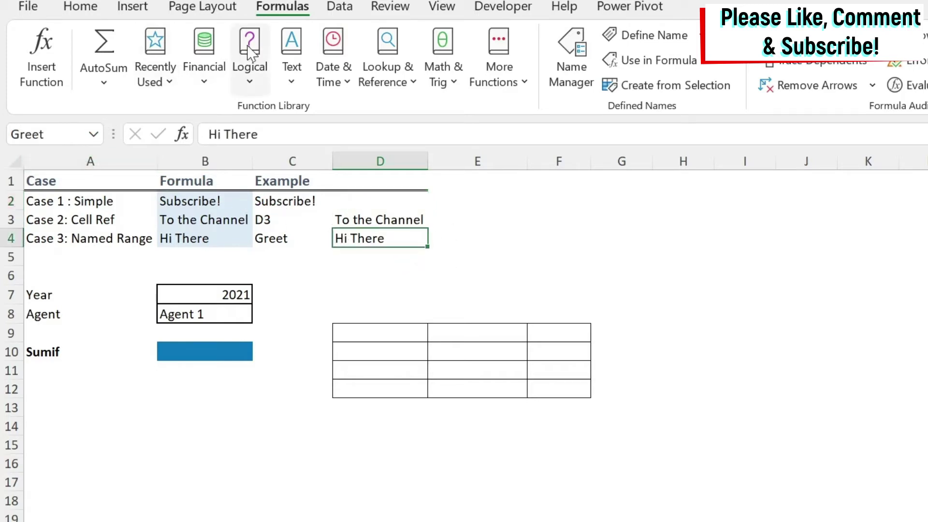
click(578, 60)
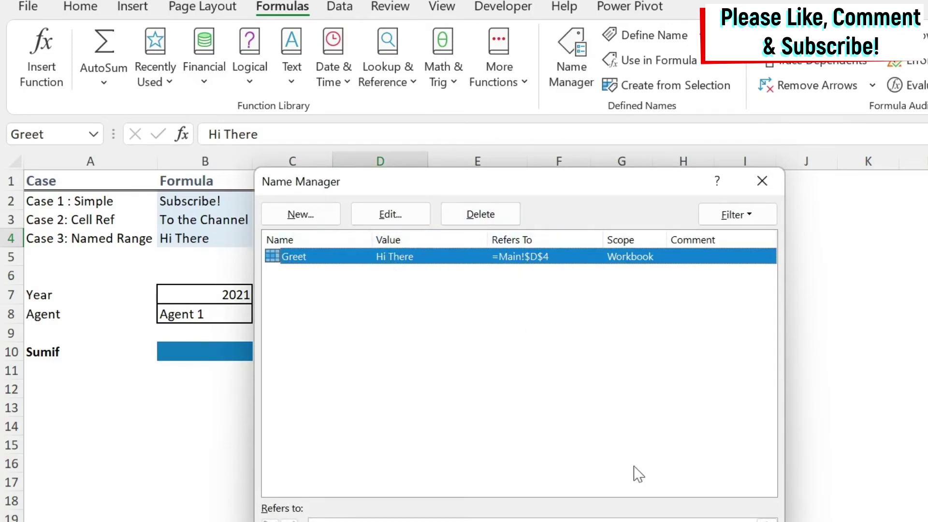
Step: Change D4's greeting to Hi There! so B4 updates through the Greet name
key(Escape)
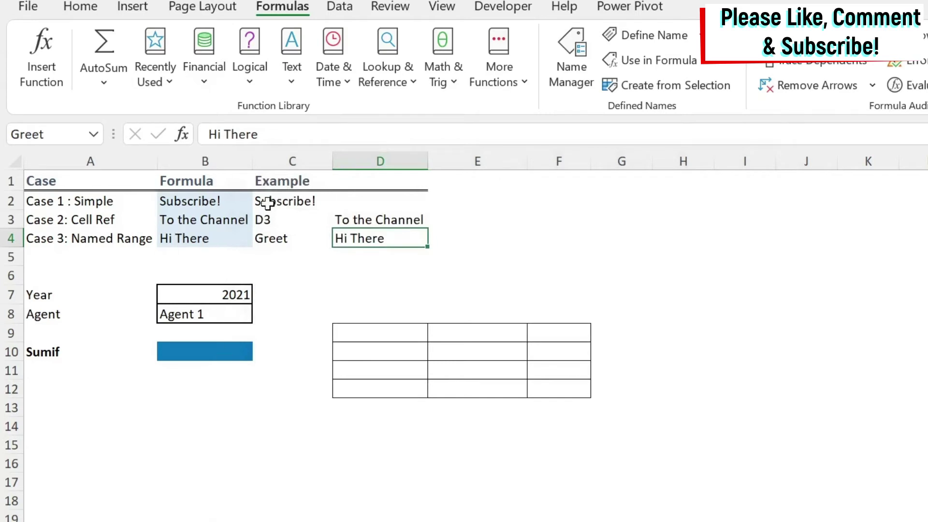
double_click(397, 237)
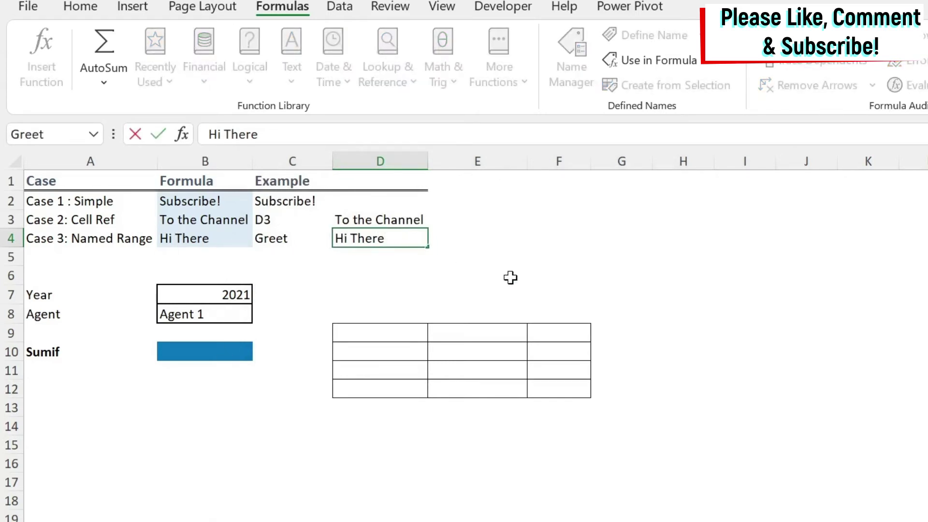
key(Return)
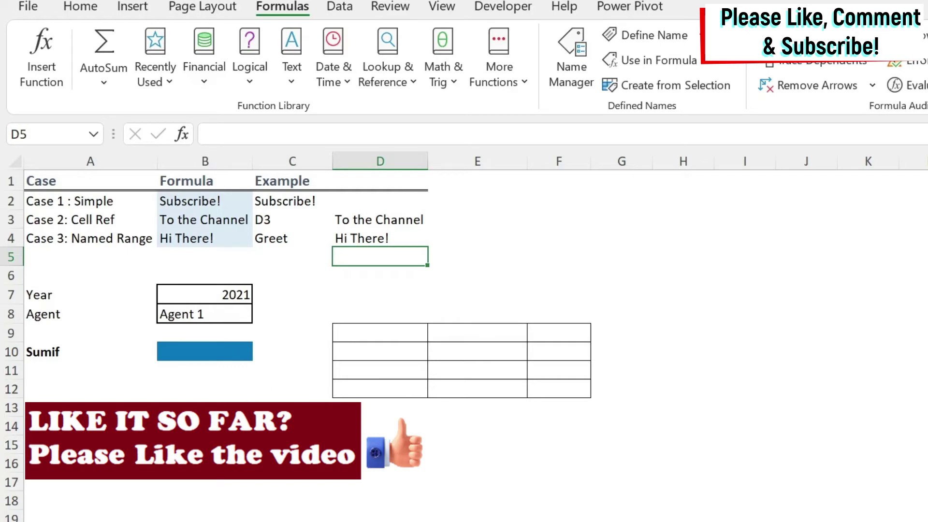
Step: Check the Year dropdown in B7 and the Agent options in B8, keeping 2021
click(227, 296)
click(260, 295)
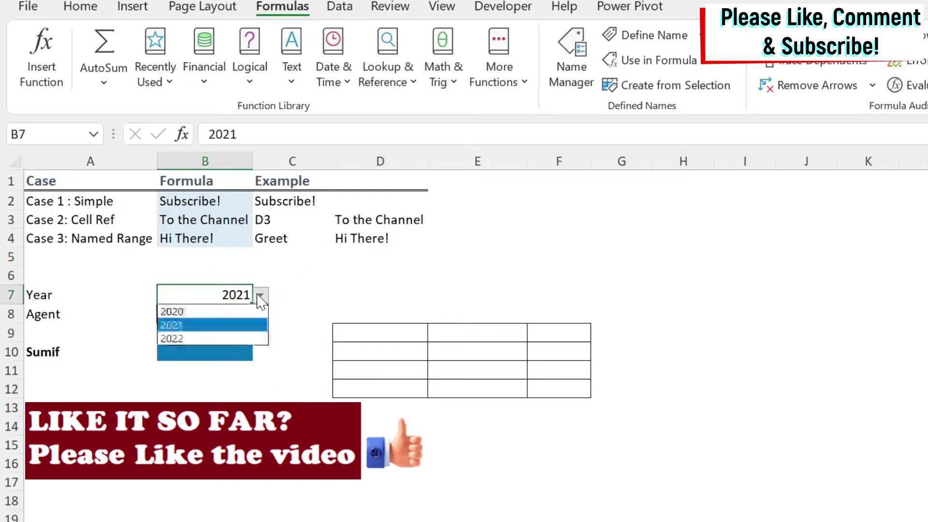
click(260, 296)
click(242, 313)
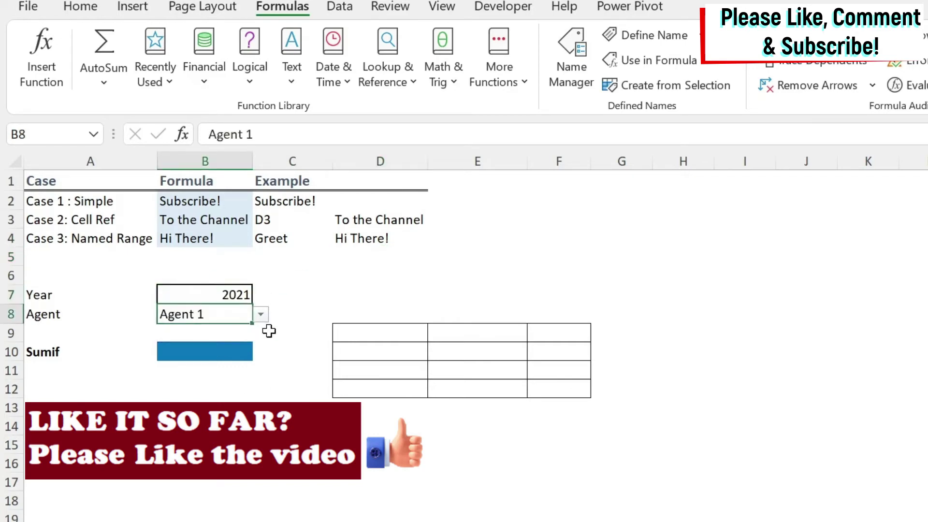
key(Up)
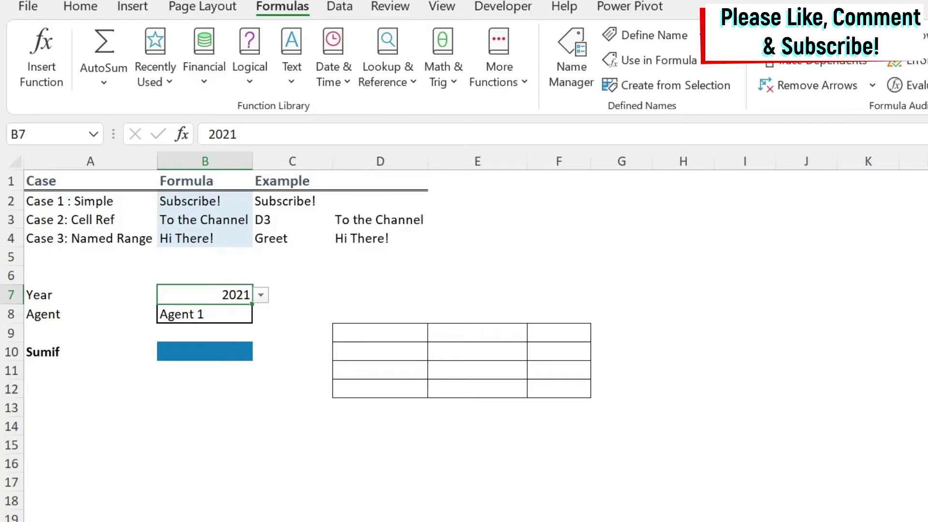
click(220, 356)
Step: Choose 2020 from the Year dropdown in B7
click(246, 293)
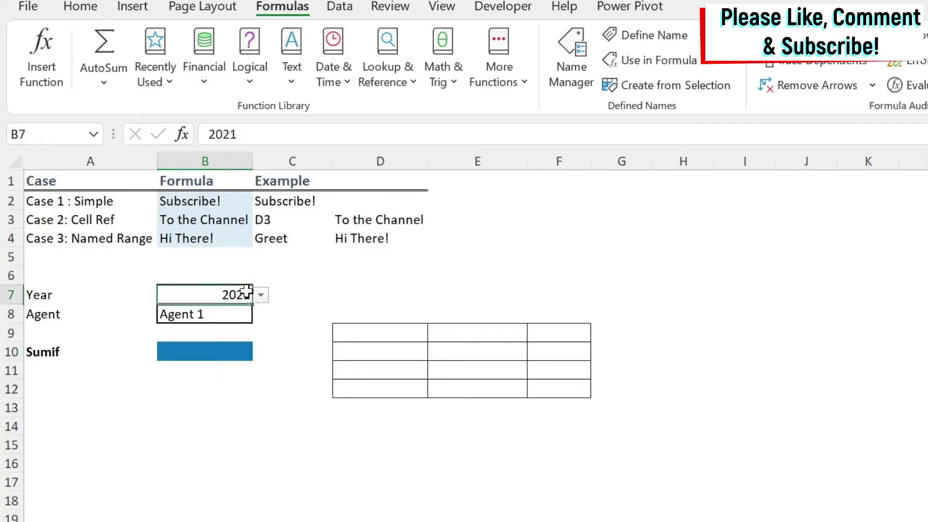
click(260, 295)
click(202, 311)
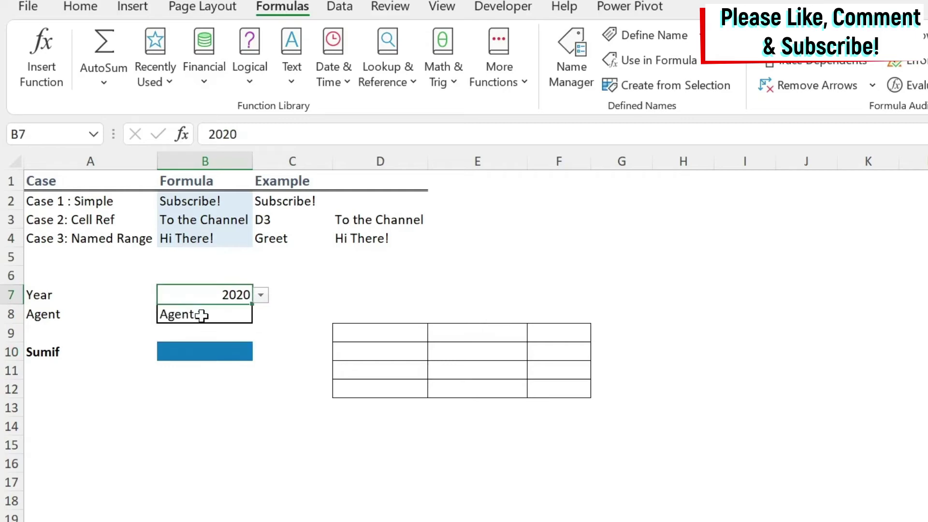
click(199, 349)
Step: Enter =SUMIF('2020'!A:A,Main!B8,'2020'!B:B) in B10, returning 71 for Agent 1
text(=sumif()
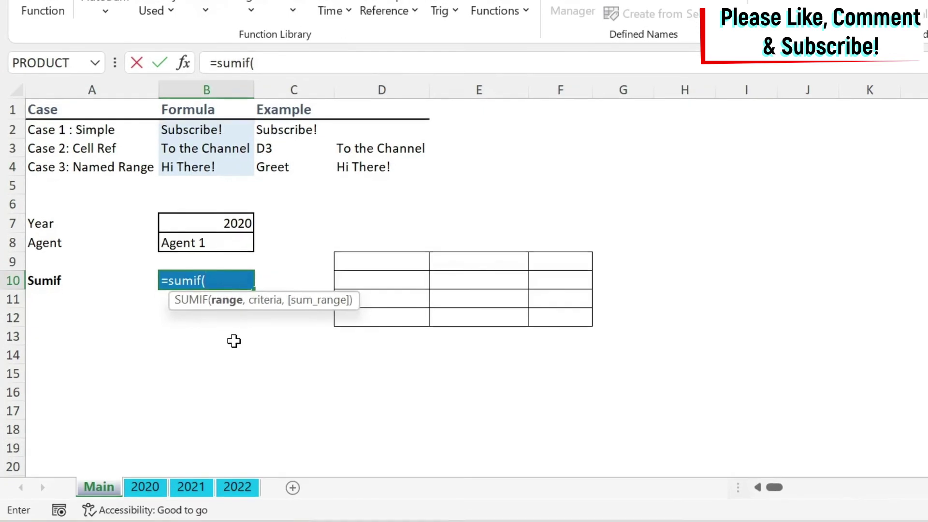
click(145, 486)
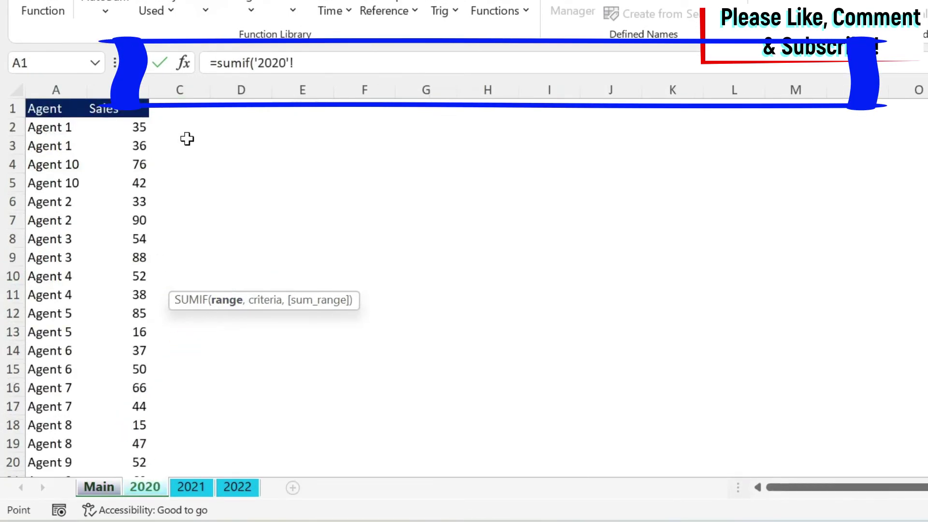
click(51, 87)
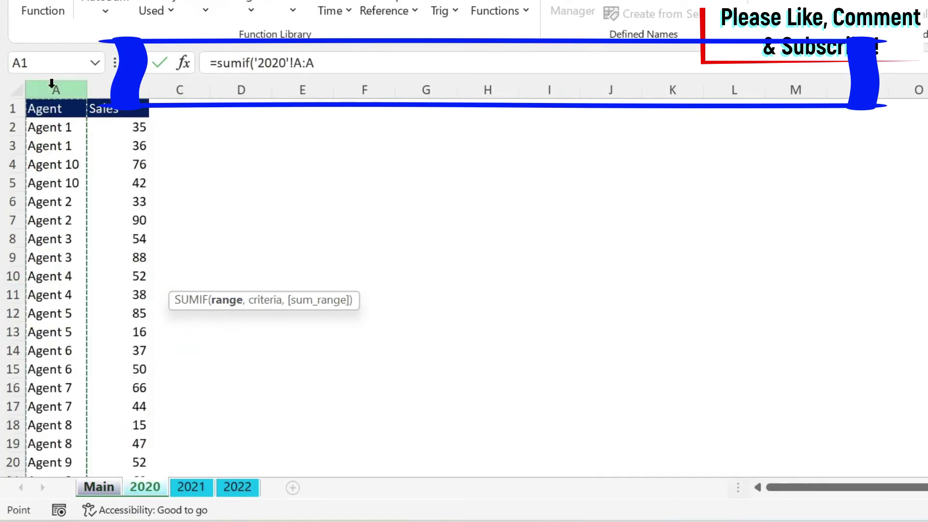
text(,)
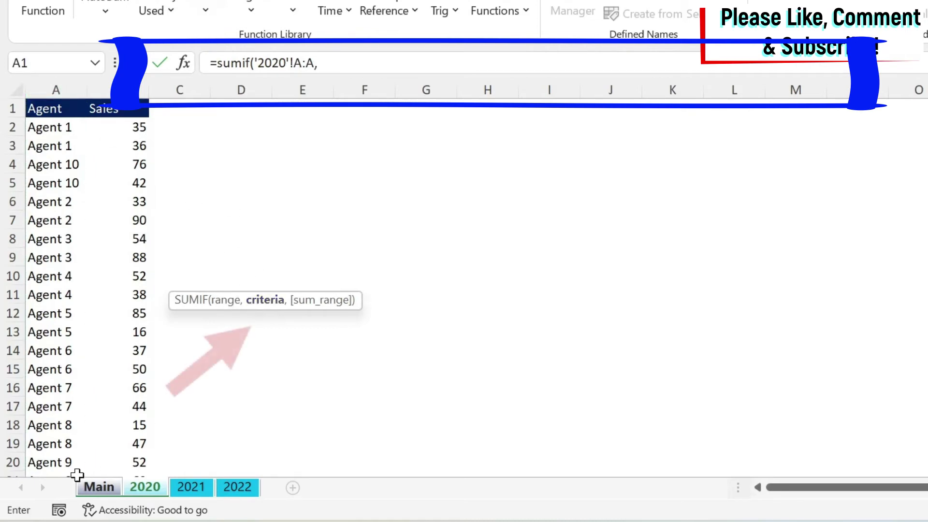
click(90, 487)
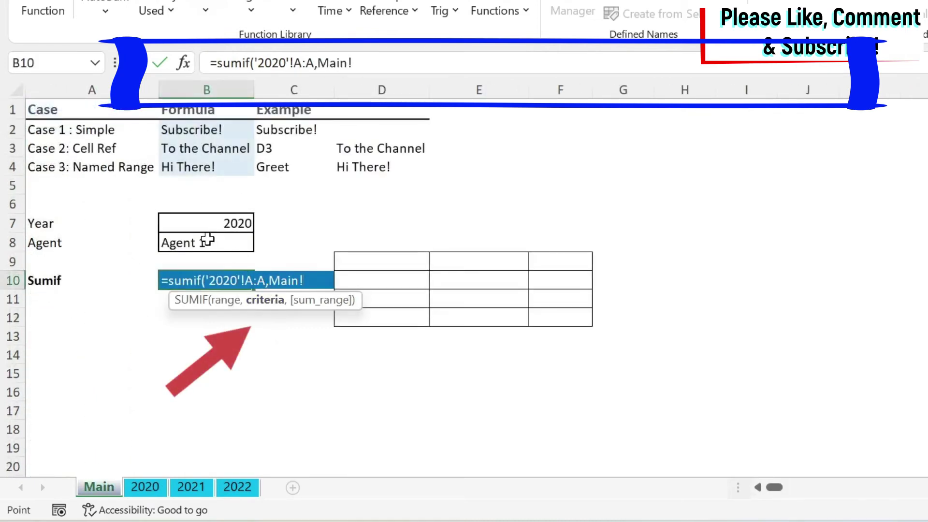
click(207, 240)
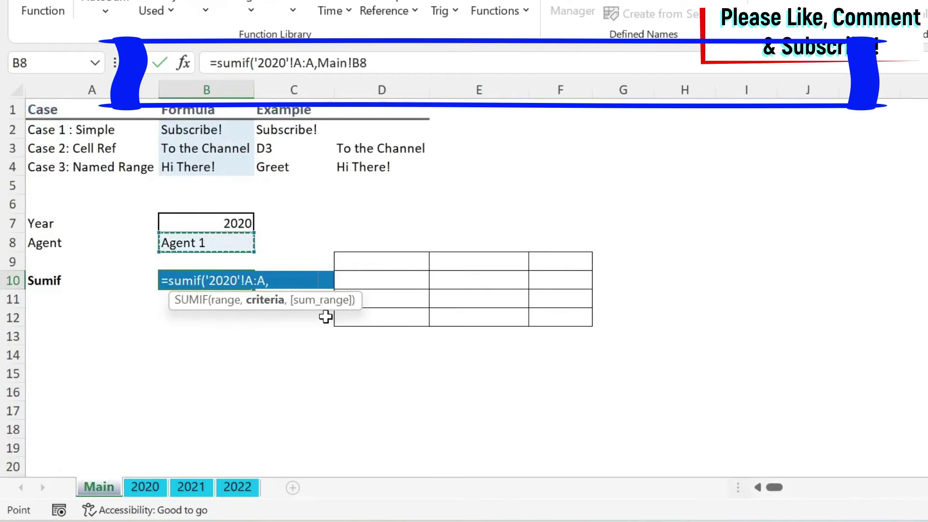
text(,)
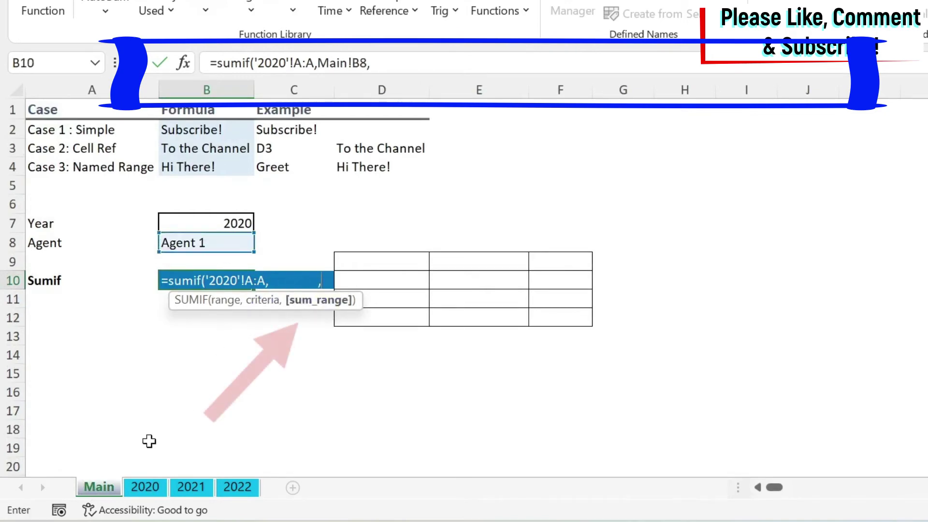
click(145, 487)
click(99, 90)
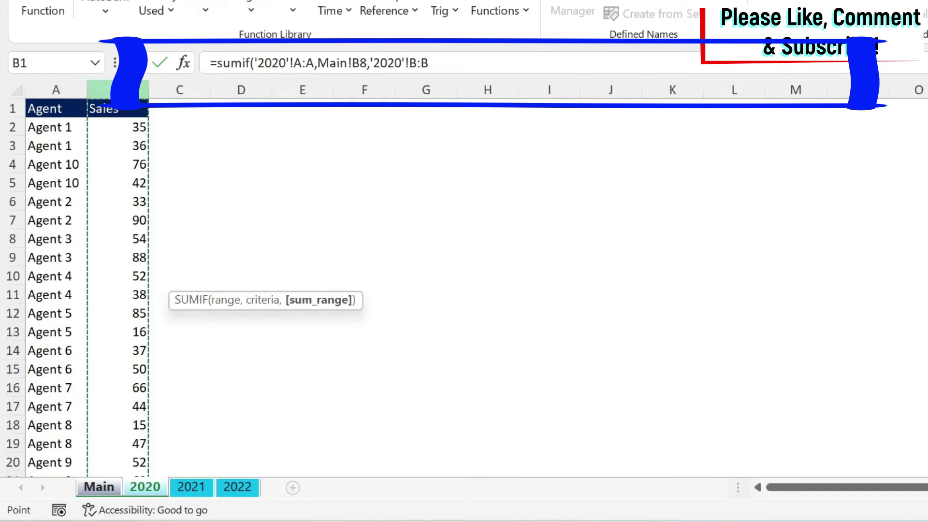
text())
key(Return)
key(Up)
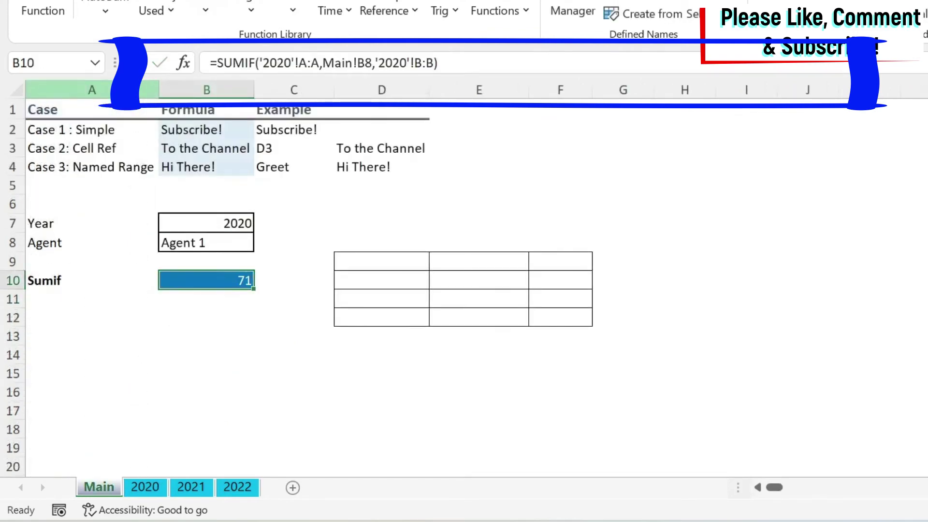
click(213, 216)
click(262, 224)
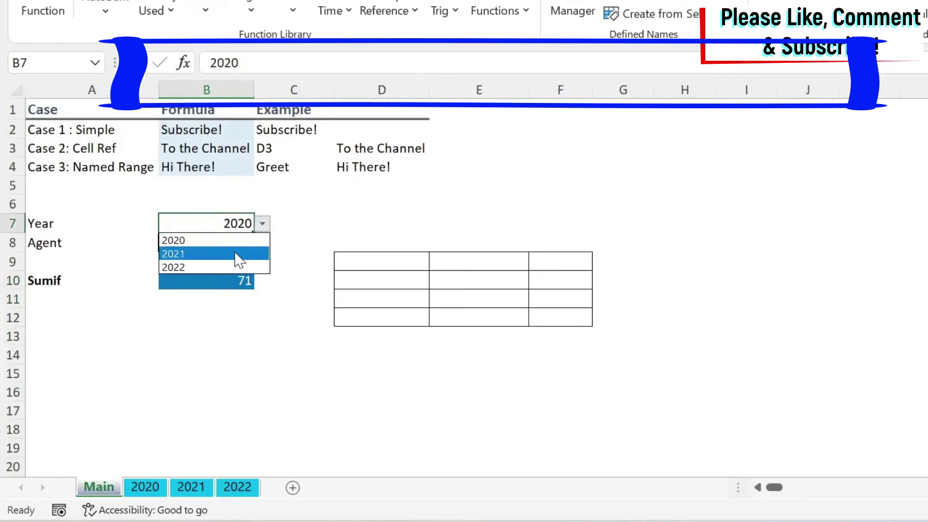
click(238, 258)
click(262, 224)
click(227, 240)
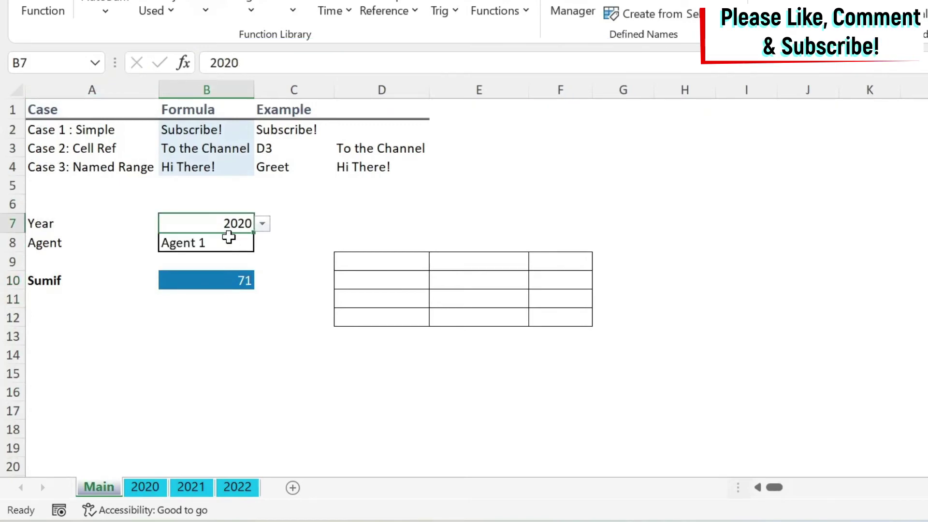
click(223, 244)
click(262, 243)
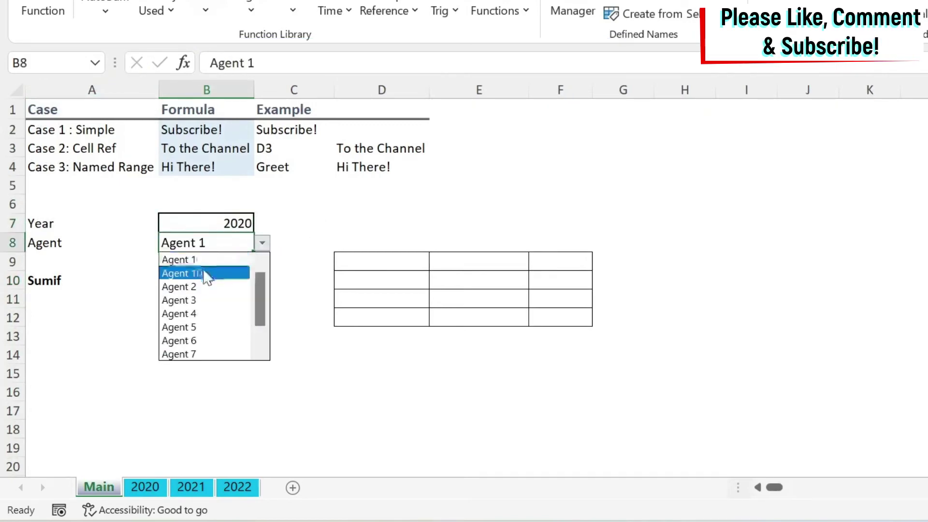
click(207, 274)
click(259, 243)
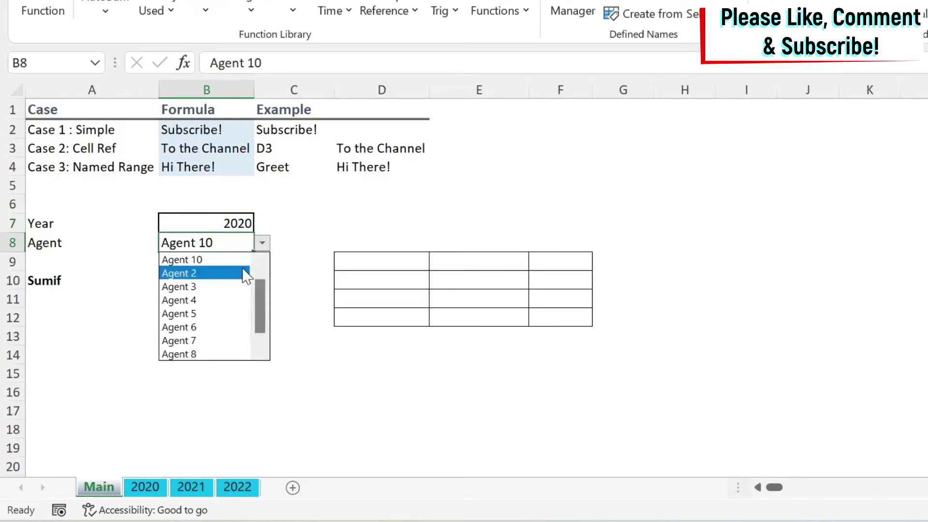
click(260, 248)
click(261, 248)
scroll(212, 280, up, 1)
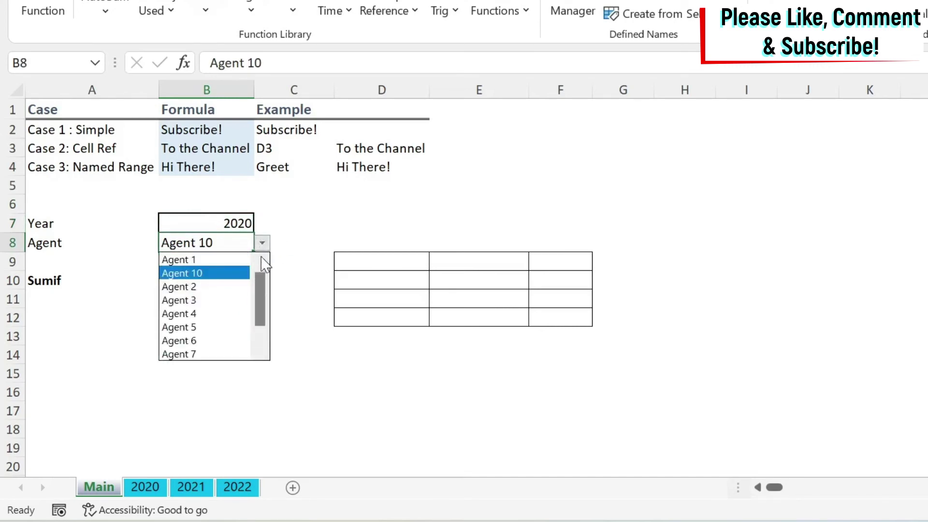
click(220, 259)
click(362, 193)
click(250, 280)
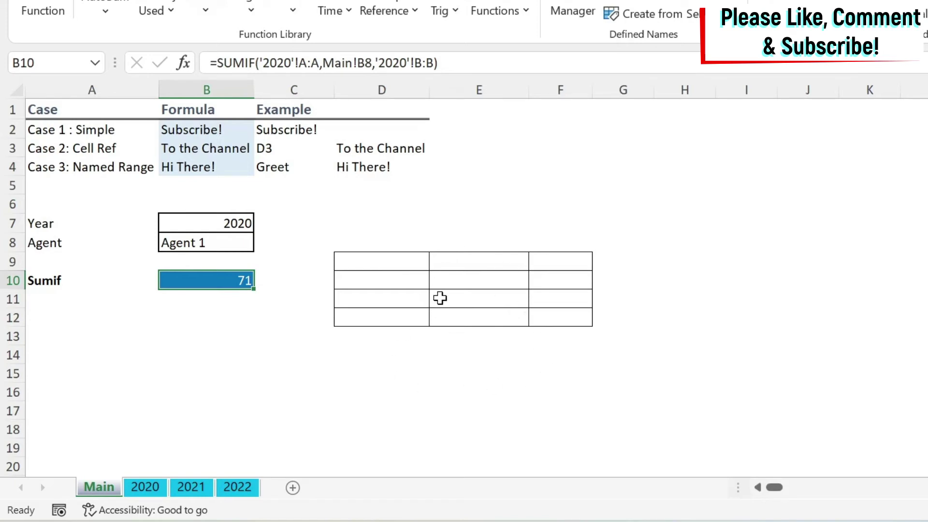
Step: Add the headers CriteriaRange in E9 and SumRange in F9
click(483, 264)
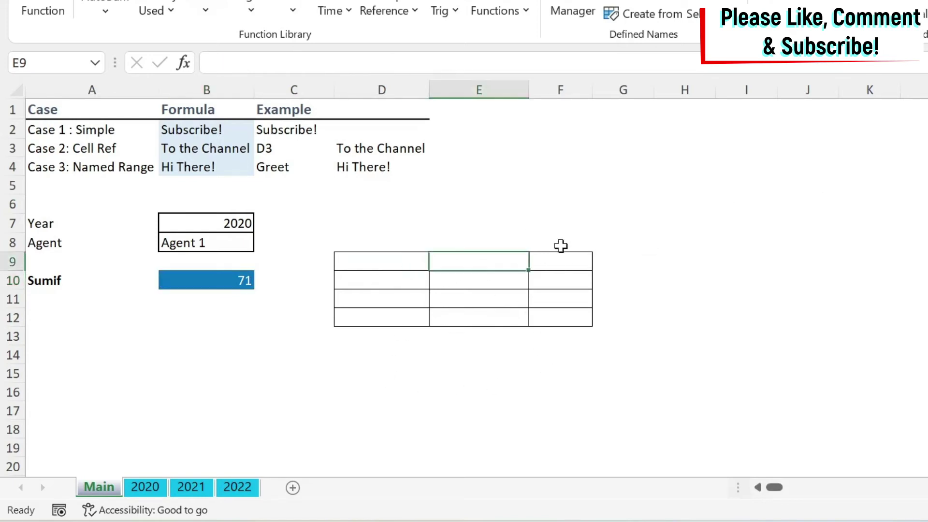
text(Criter)
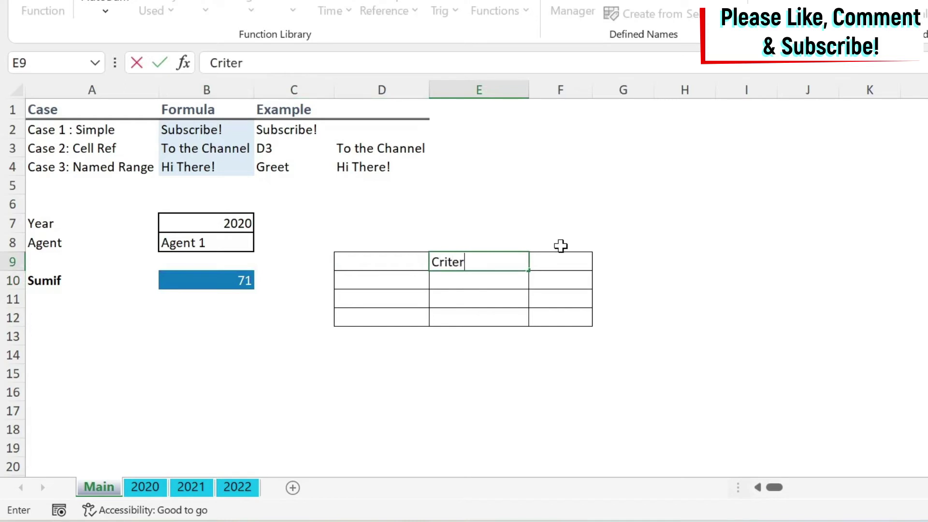
text(iaRange)
key(Tab)
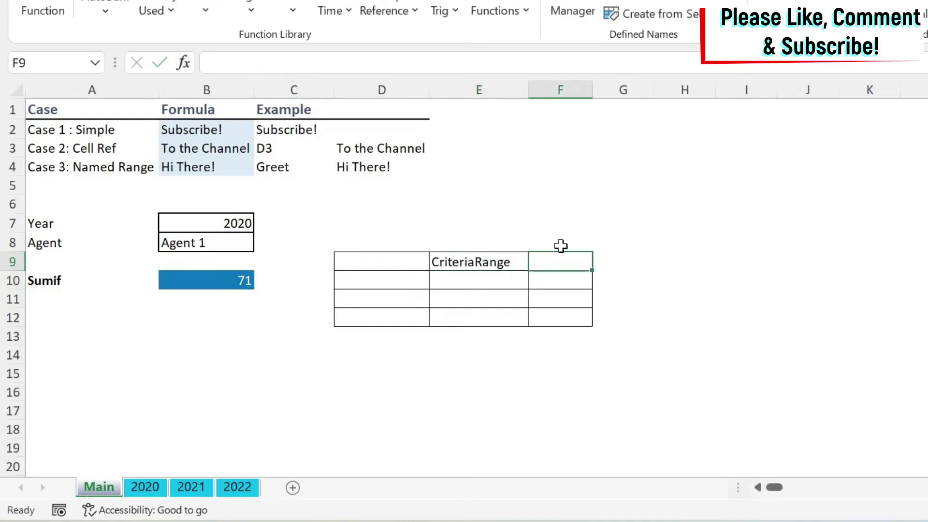
text(SumRange)
key(Return)
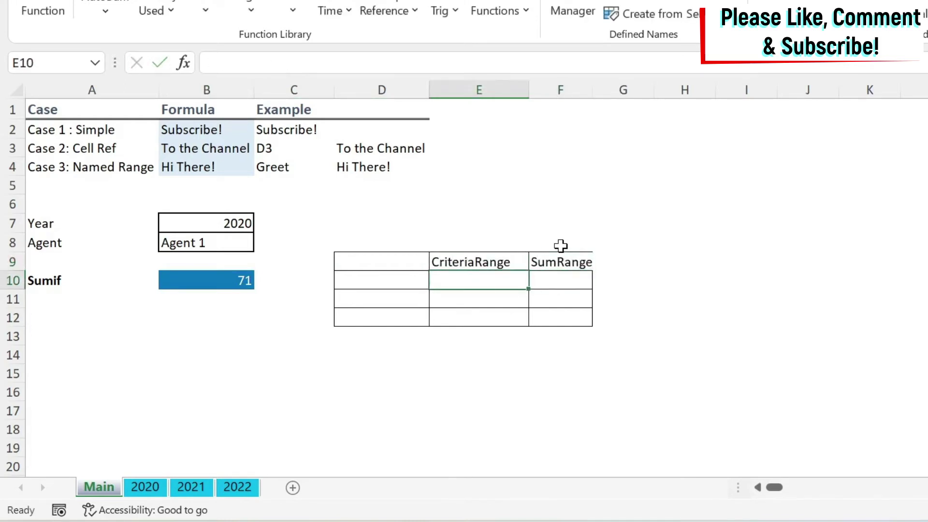
Step: List the years 2020, 2021 and 2022 in D10:D12
key(Left)
text(202)
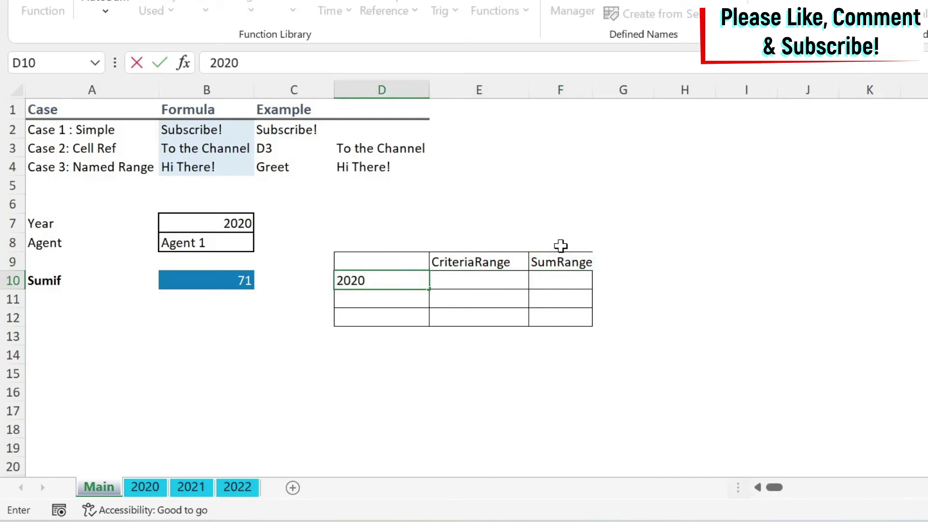
key(Return)
text(2021)
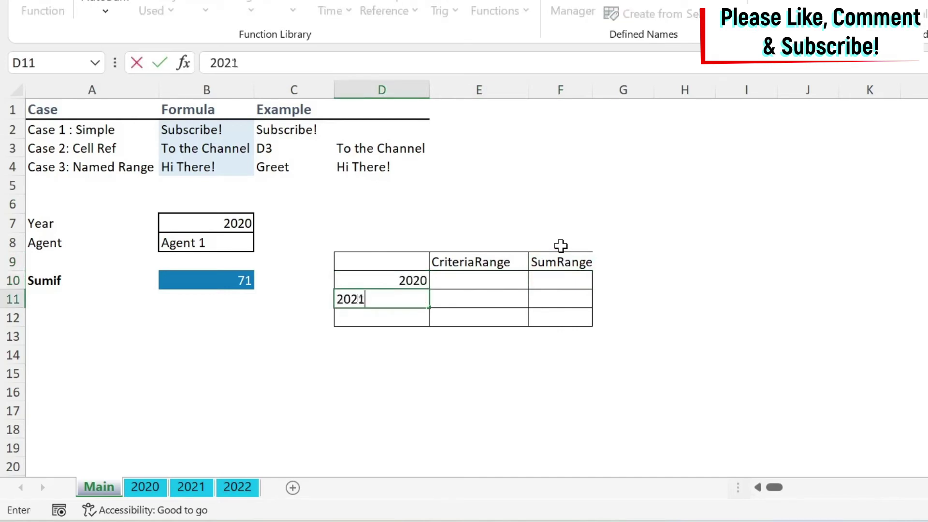
key(Return)
text(2022)
key(Return)
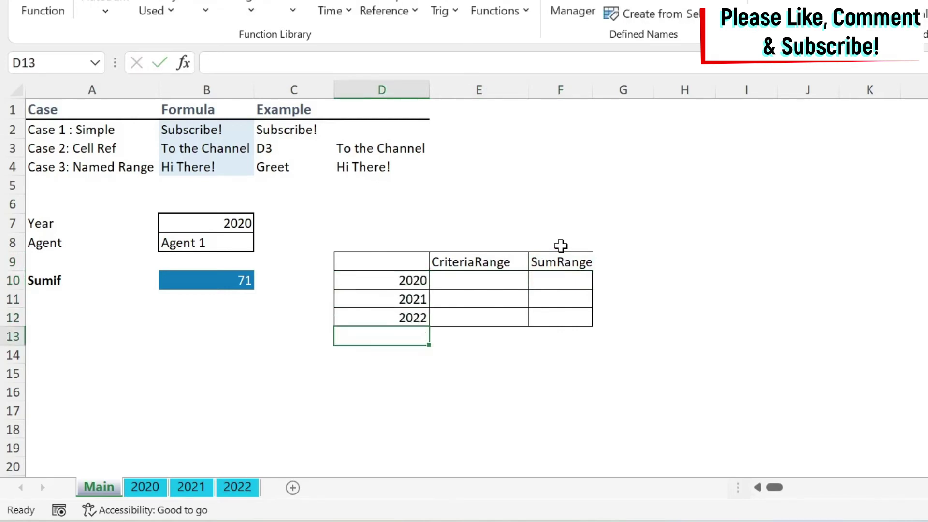
key(Right)
key(Up)
key(Up)
key(Up)
Step: Copy '2020'!A:A from B10's formula into E10 as text with a leading apostrophe
click(203, 274)
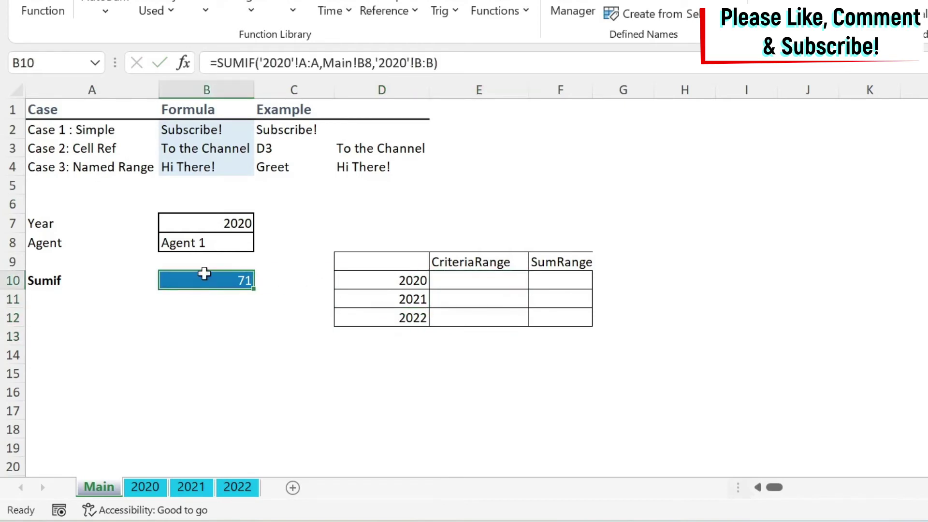
drag(255, 63, 316, 55)
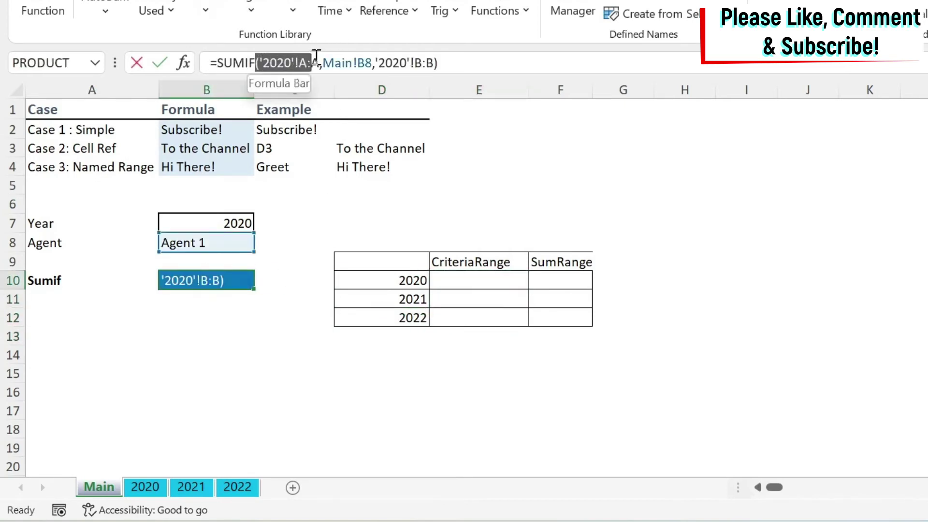
key(ctrl+c)
key(Escape)
click(476, 279)
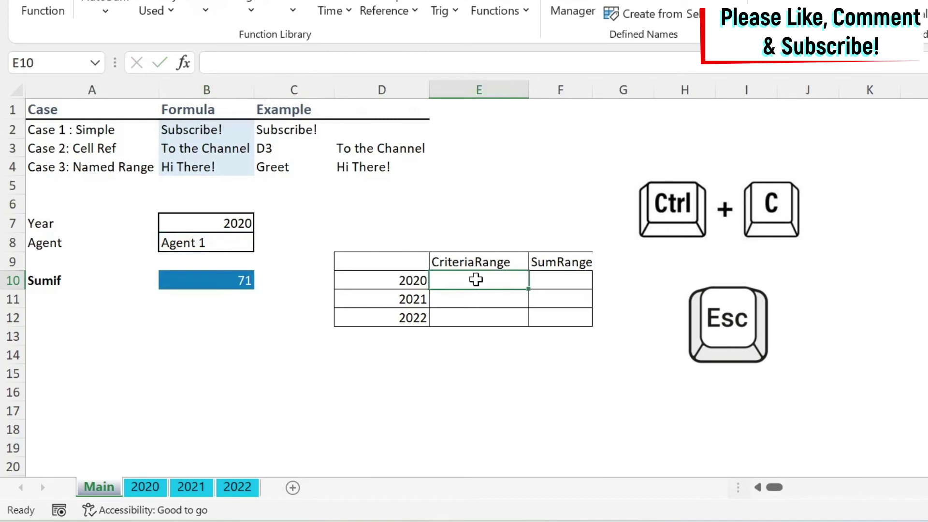
double_click(476, 280)
key(ctrl+v)
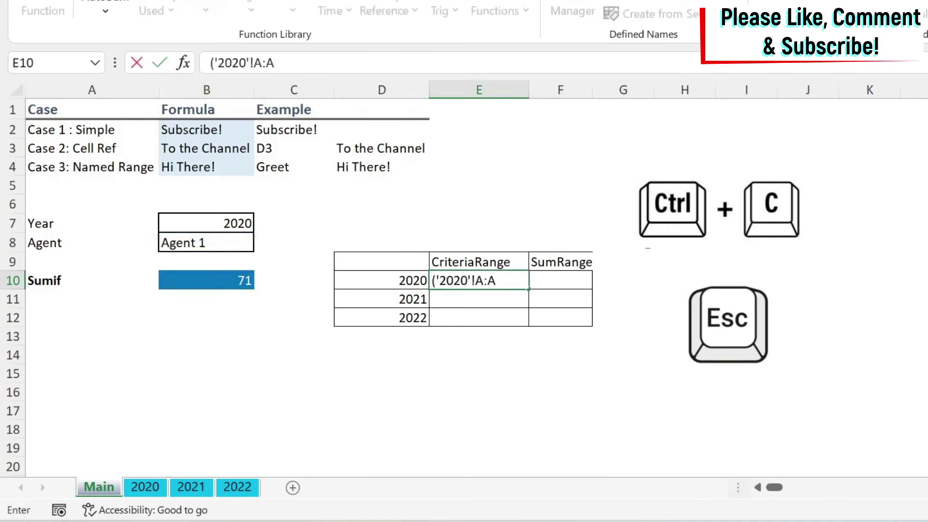
click(214, 63)
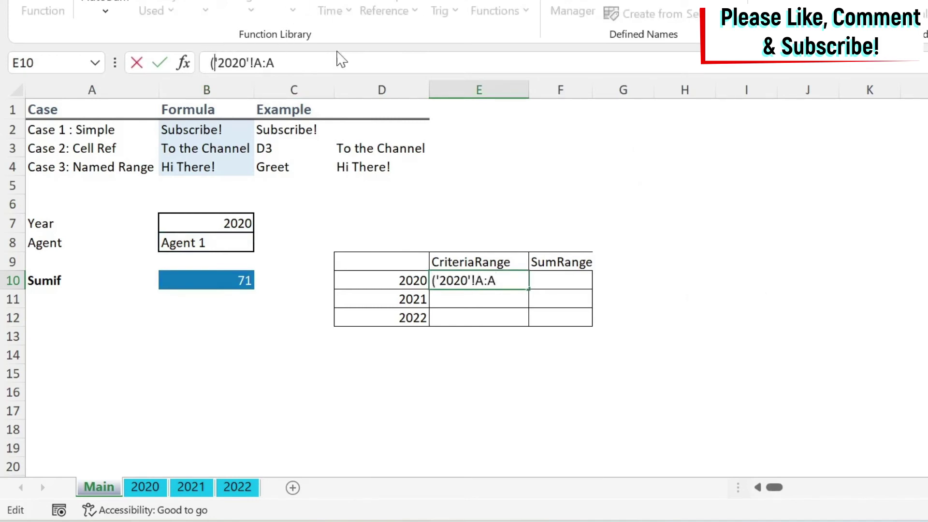
key(BackSpace)
key(Return)
key(Up)
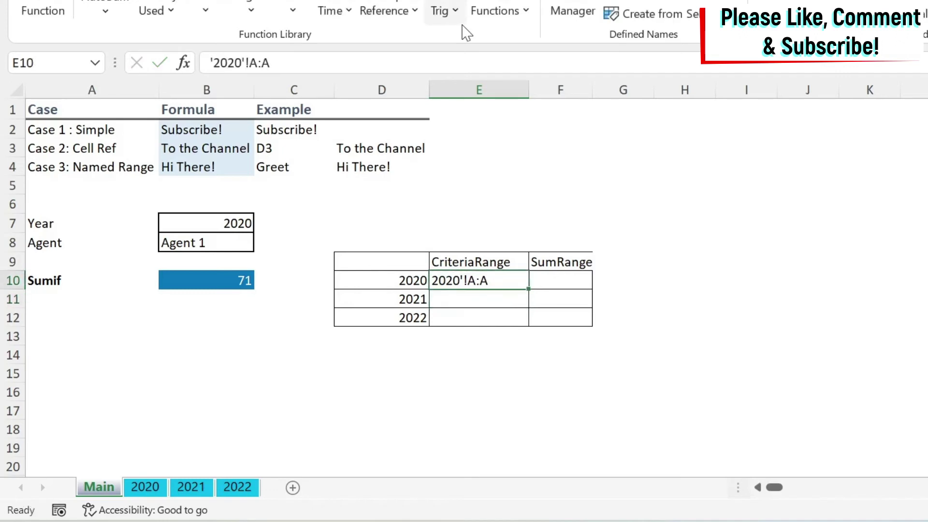
click(211, 63)
text(')
key(Return)
key(Up)
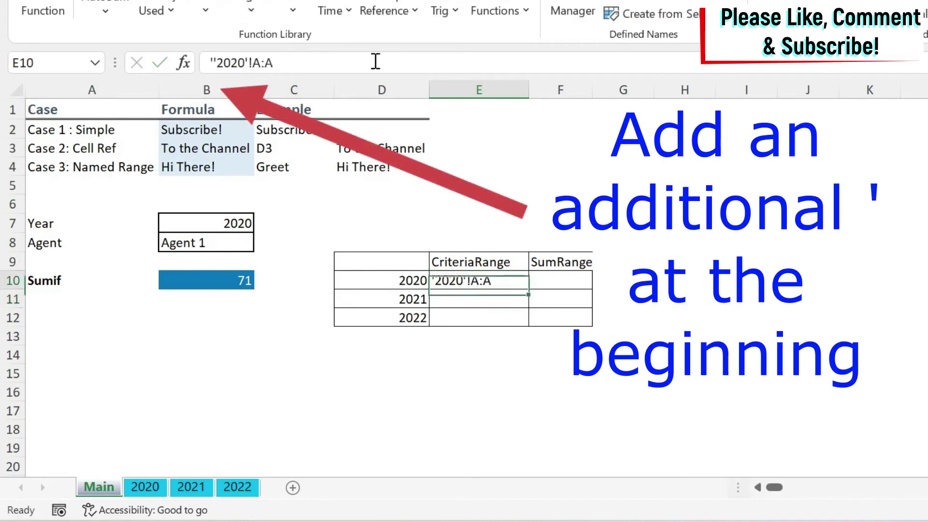
Step: Put '2020'!B:B in F10 by pasting and editing the column letters to B
key(ctrl+c)
key(Right)
key(ctrl+v)
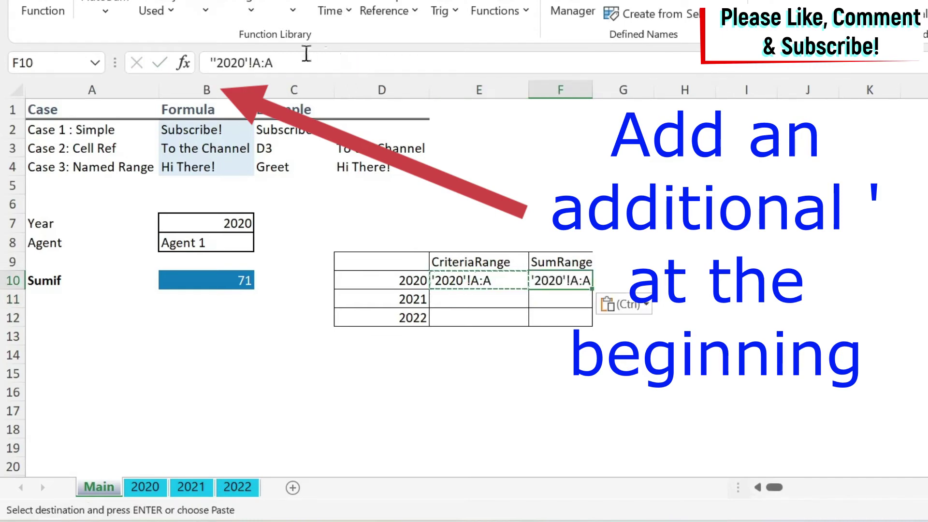
click(302, 66)
key(BackSpace)
text(B)
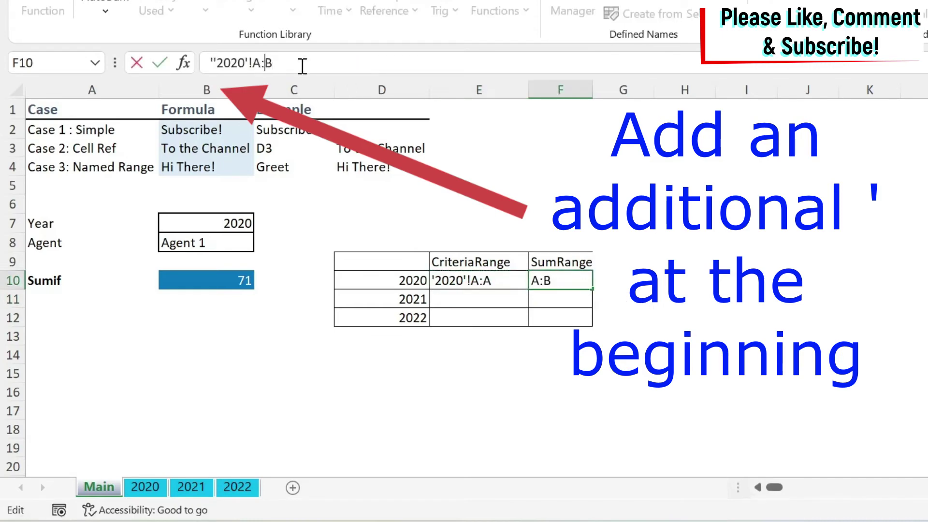
key(Left)
key(Left)
key(BackSpace)
text(B)
key(Return)
Step: Copy the E10:F10 range pair into the 2021 row E11:F11
key(Up)
key(shift+Left)
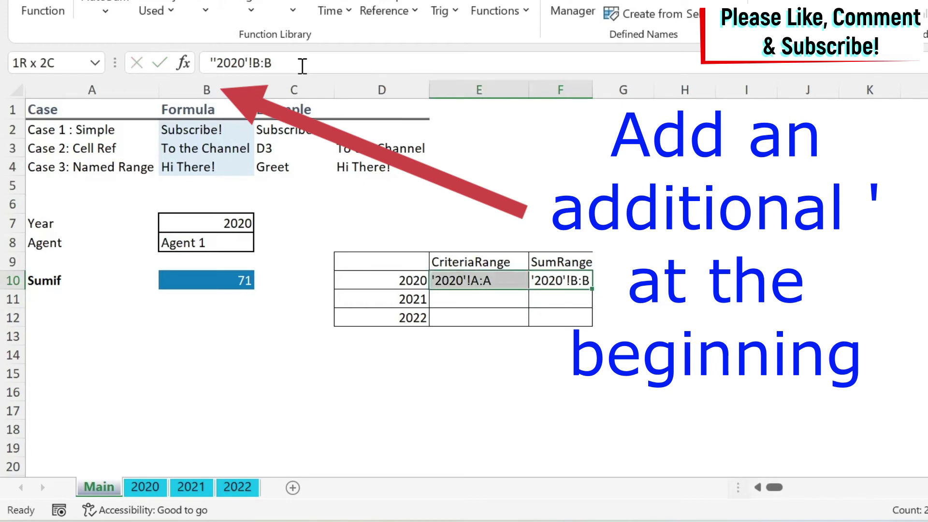
key(shift+Left)
key(shift+Right)
key(ctrl+c)
key(Down)
key(Left)
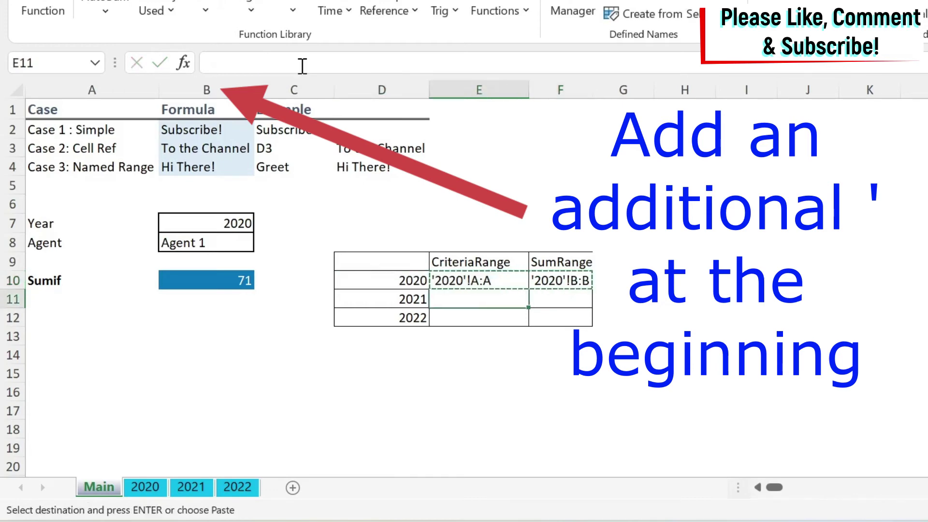
key(ctrl+v)
Step: Copy the range pair into the 2022 row and correct E11 to '2021'!A:A
key(ctrl+c)
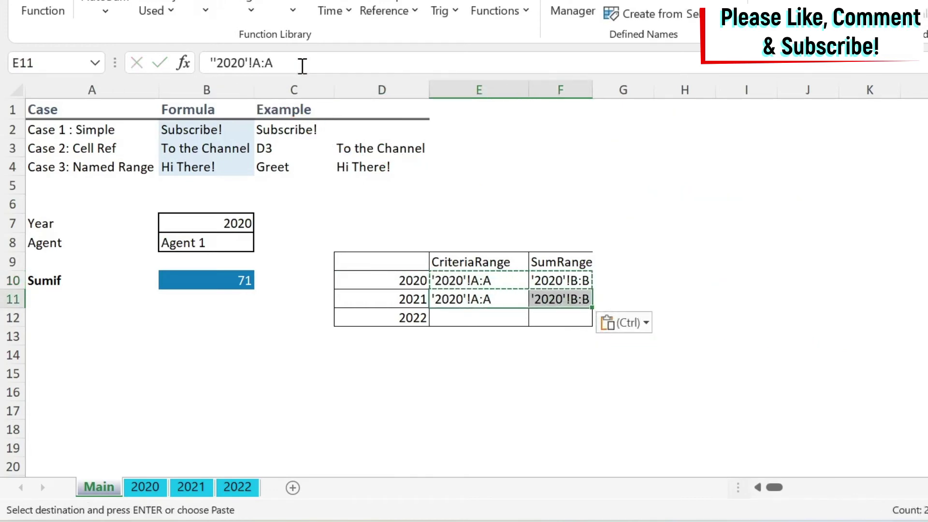
key(Down)
key(ctrl+v)
key(Up)
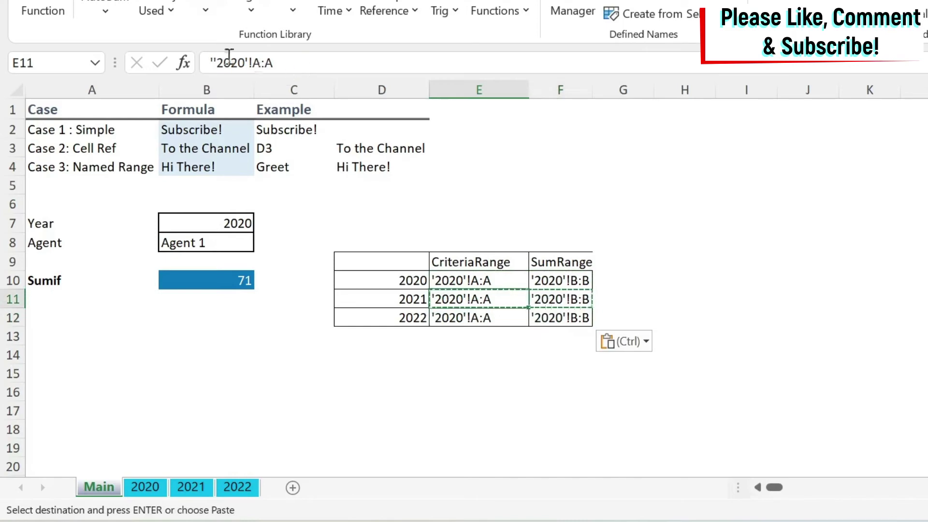
click(238, 62)
key(Delete)
text(2)
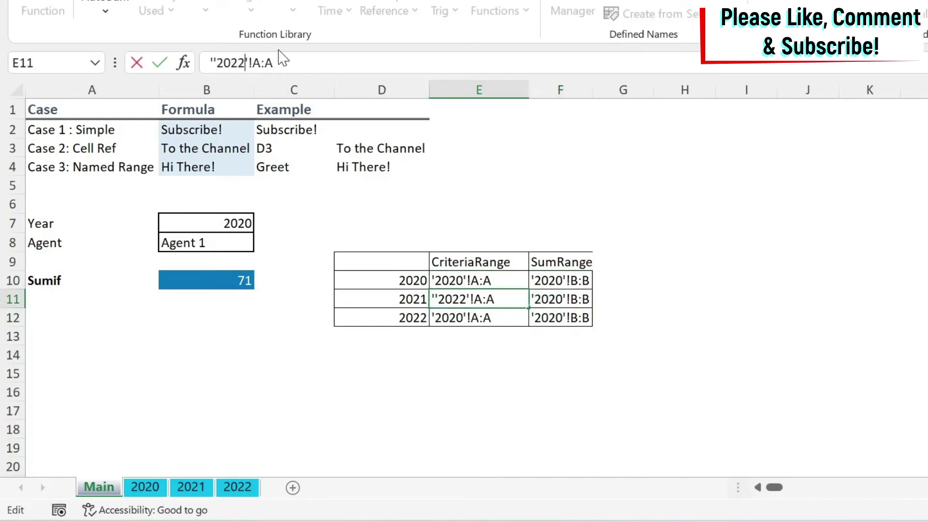
key(Return)
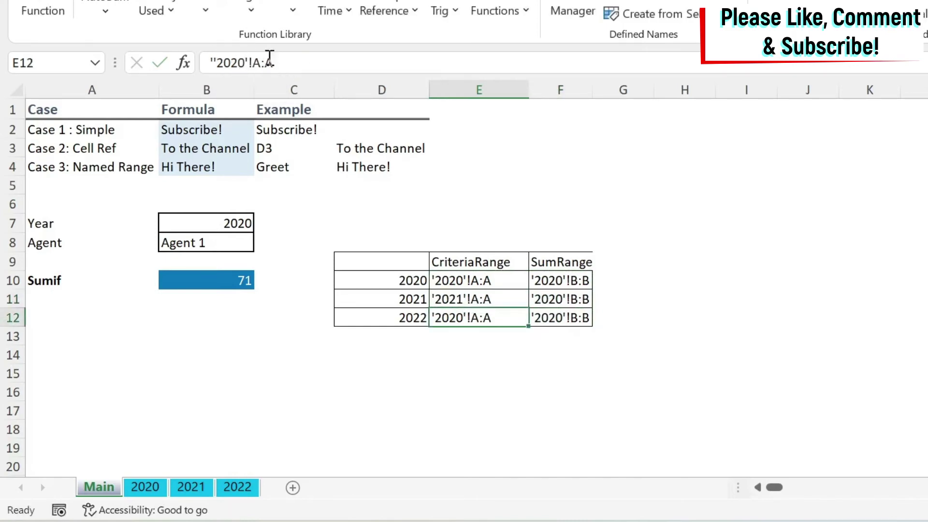
Step: Confirm E12 as the '2022'!A:A criteria range
click(237, 62)
key(Return)
key(Up)
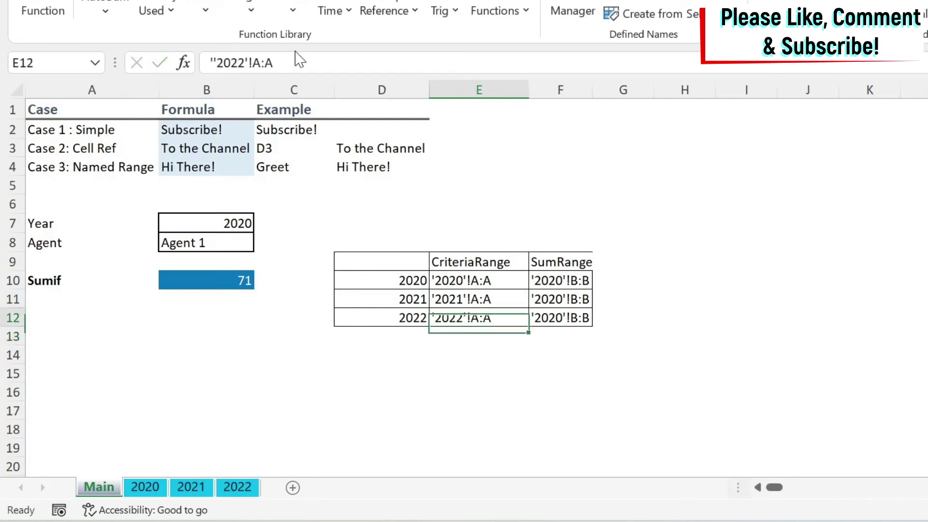
key(Right)
key(Right)
key(Up)
key(Left)
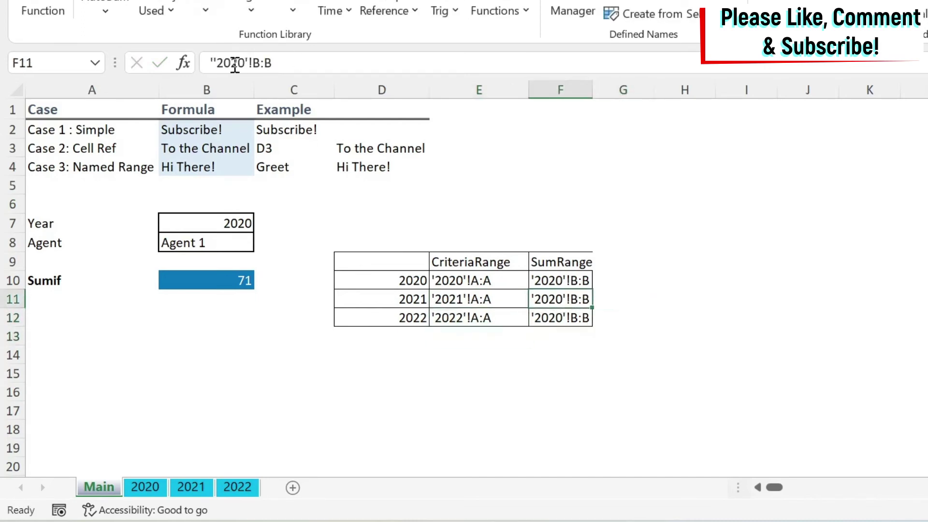
Step: Correct the sum ranges to '2021'!B:B in F11 and '2022'!B:B in F12
click(234, 64)
key(Delete)
text(1)
key(Return)
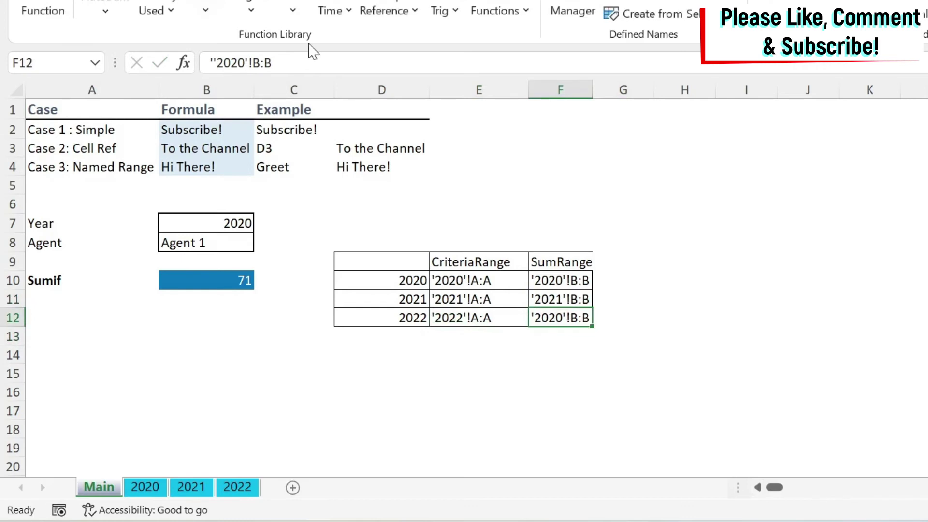
click(238, 63)
key(Delete)
text(2)
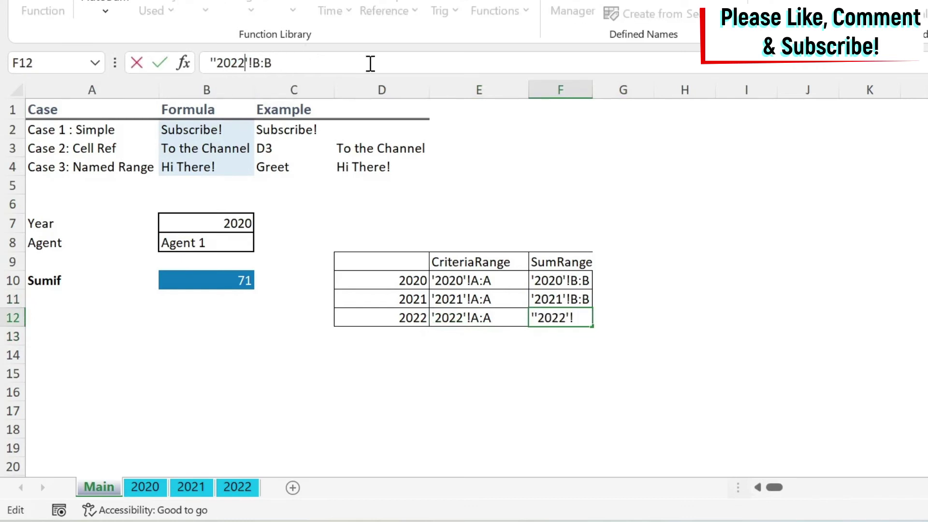
key(Return)
key(Left)
key(Left)
key(Left)
key(Left)
key(Up)
key(Up)
key(Up)
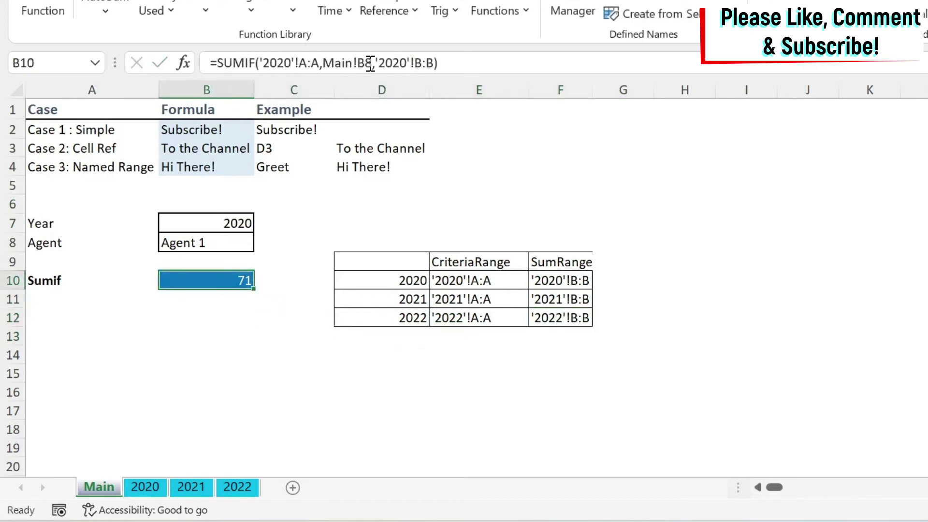
Step: Enter =VLOOKUP(B7,D10:F12,2,FALSE) in B12 to return the year's criteria range
key(Right)
key(Right)
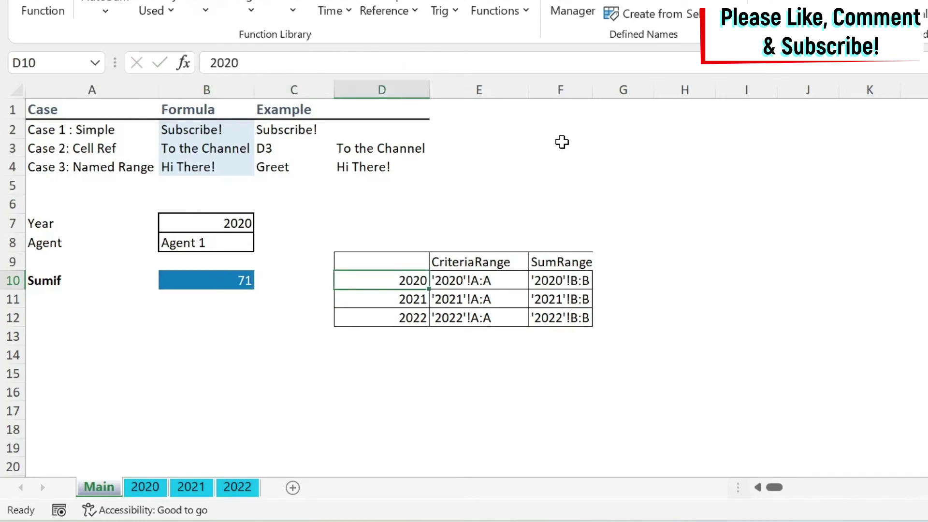
key(Right)
key(Down)
key(Left)
key(Down)
key(Left)
key(Left)
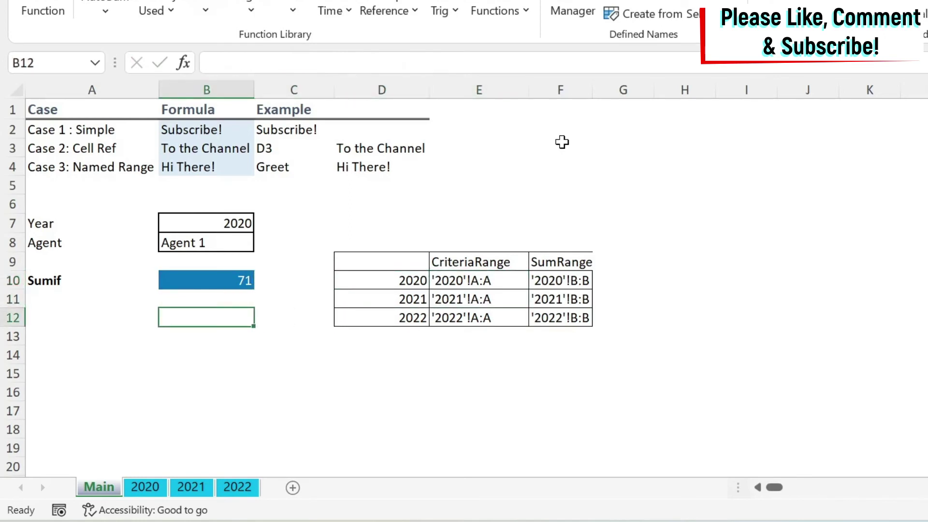
text(=vl)
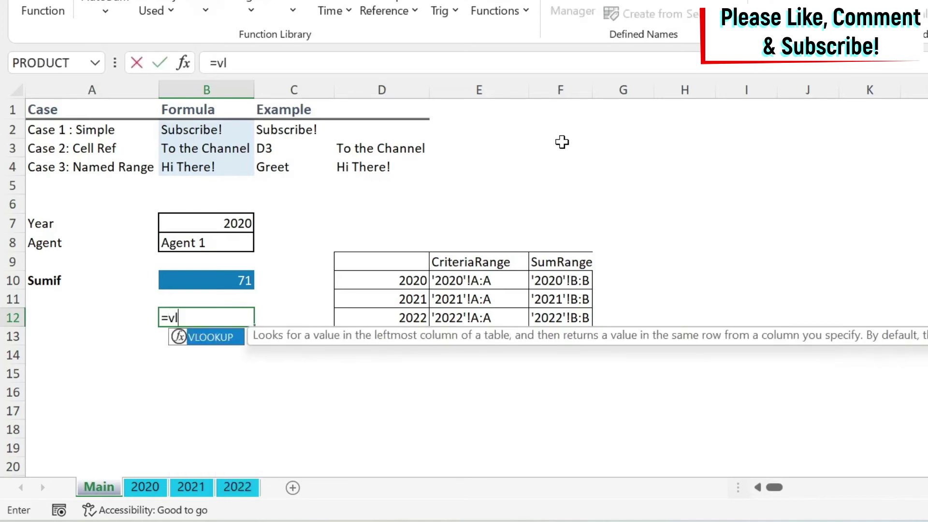
text(ookup()
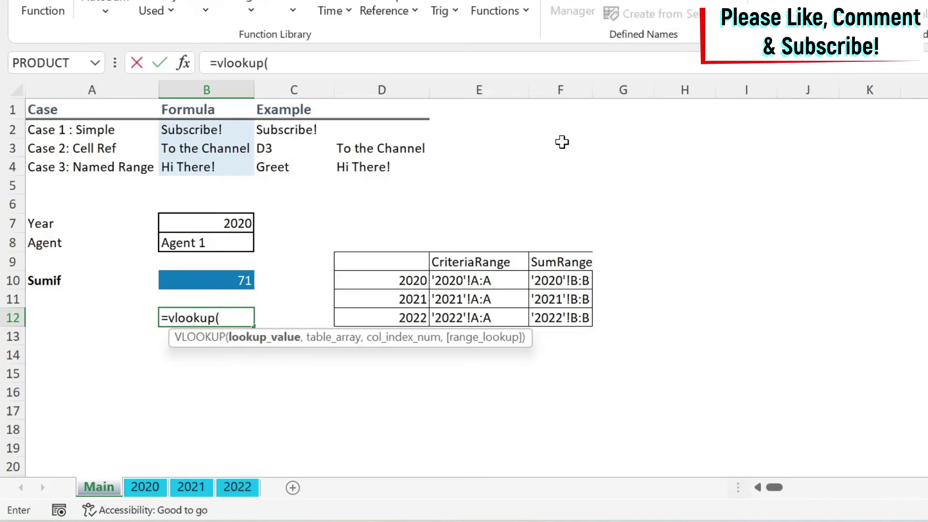
click(192, 225)
text(,)
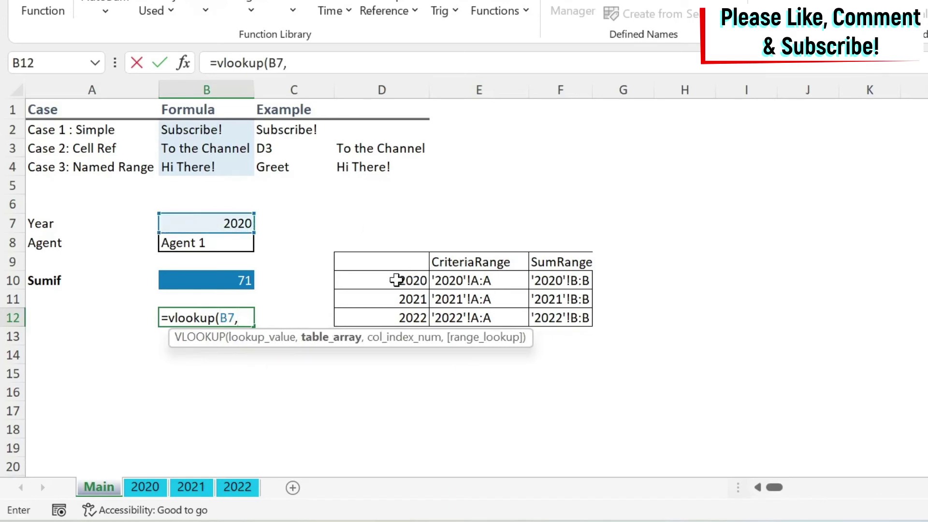
drag(398, 278, 573, 312)
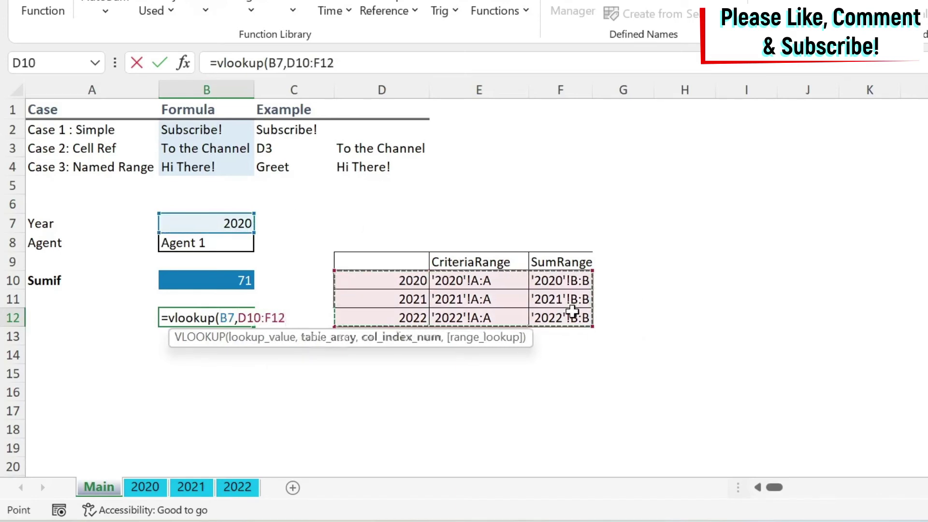
text(,)
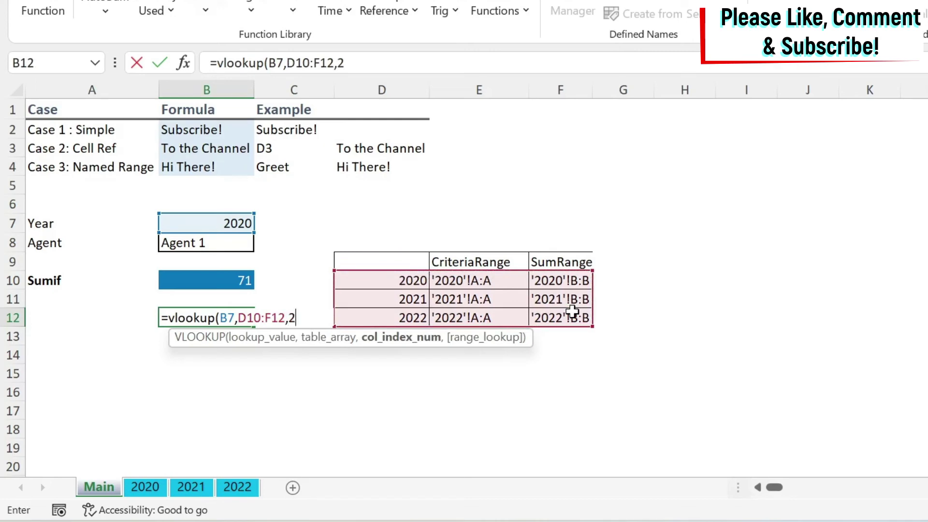
text(2,false)
key(Return)
Step: Label A12 as V1 and A13 as V2
key(Up)
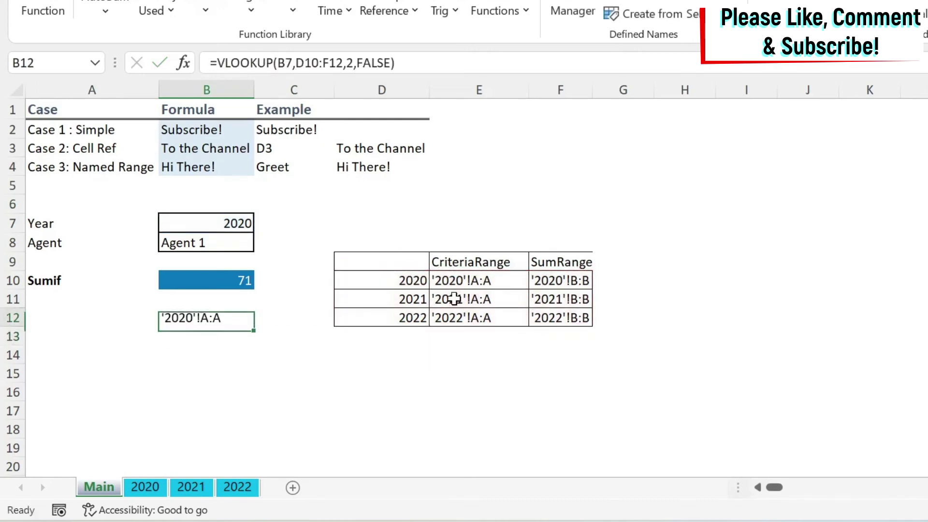
key(Left)
text(V1)
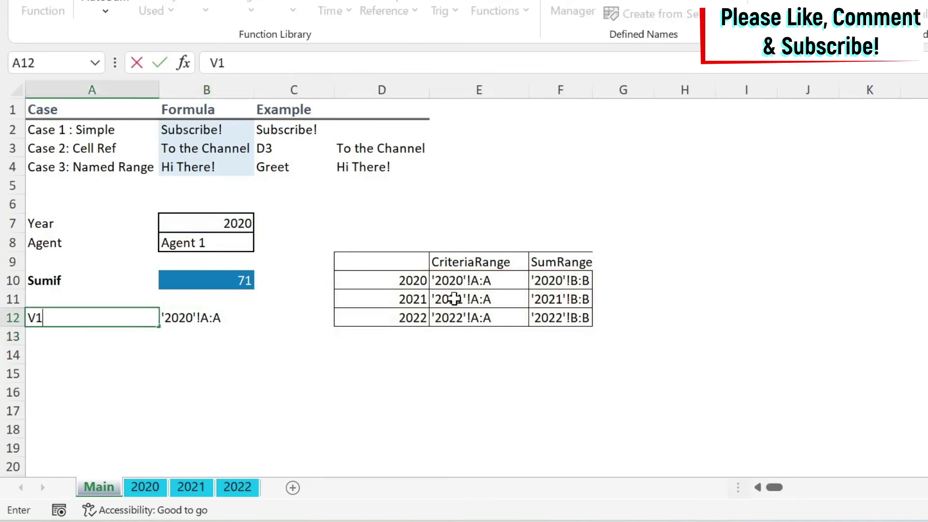
key(Return)
text(V2)
key(Return)
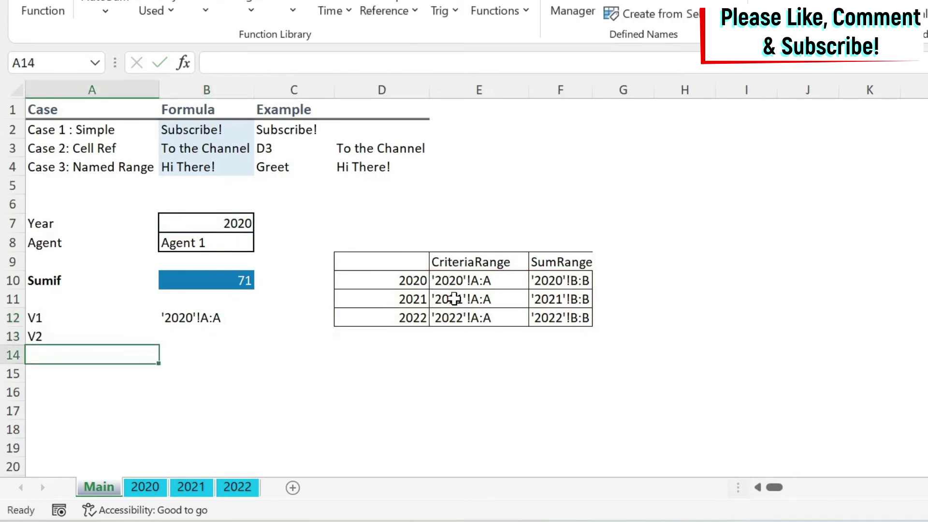
Step: Enter =VLOOKUP(B7,D10:F12,3,FALSE) in B13 to return the year's sum range
key(Up)
key(Right)
text(=vlo)
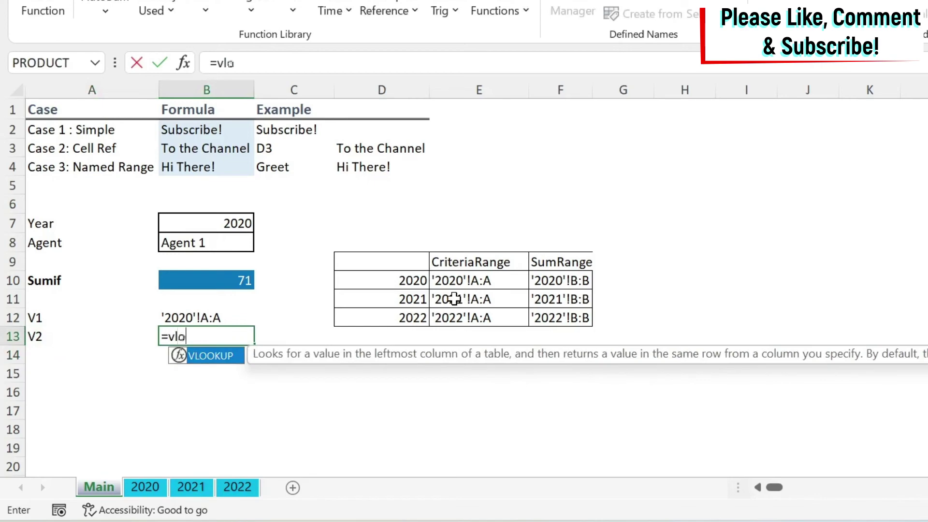
key(Tab)
click(216, 218)
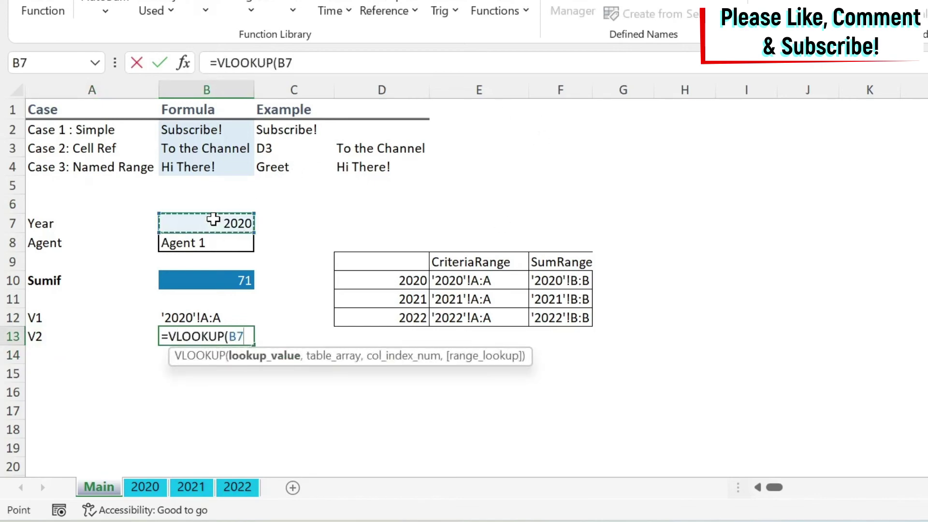
text(,)
drag(367, 280, 547, 309)
text(,)
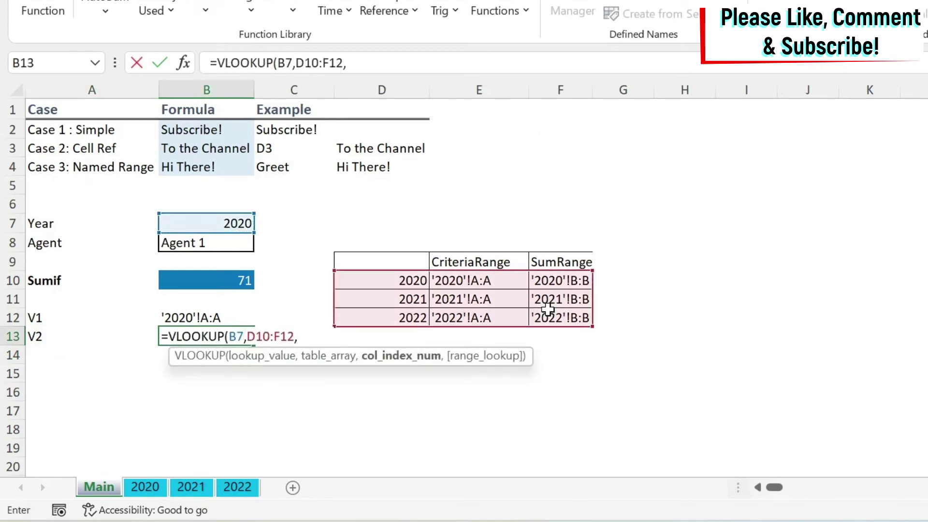
text(3,fal)
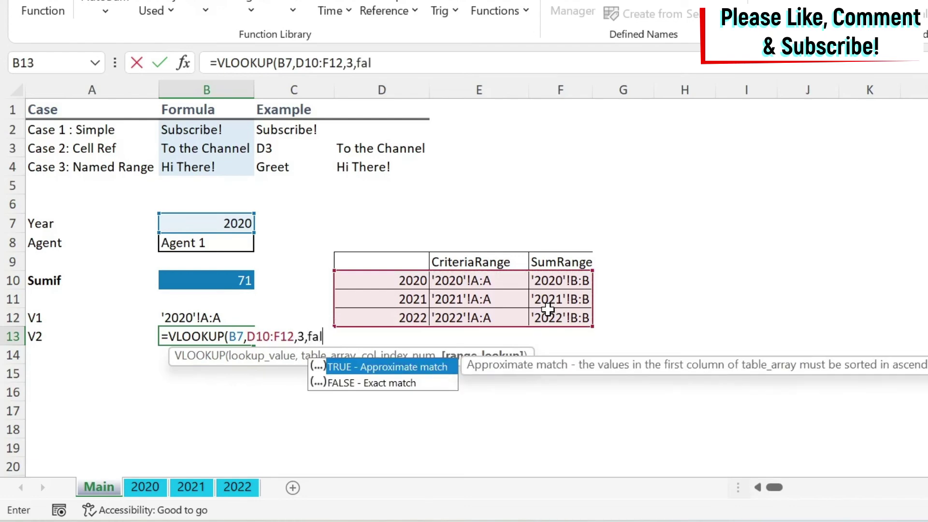
text(se))
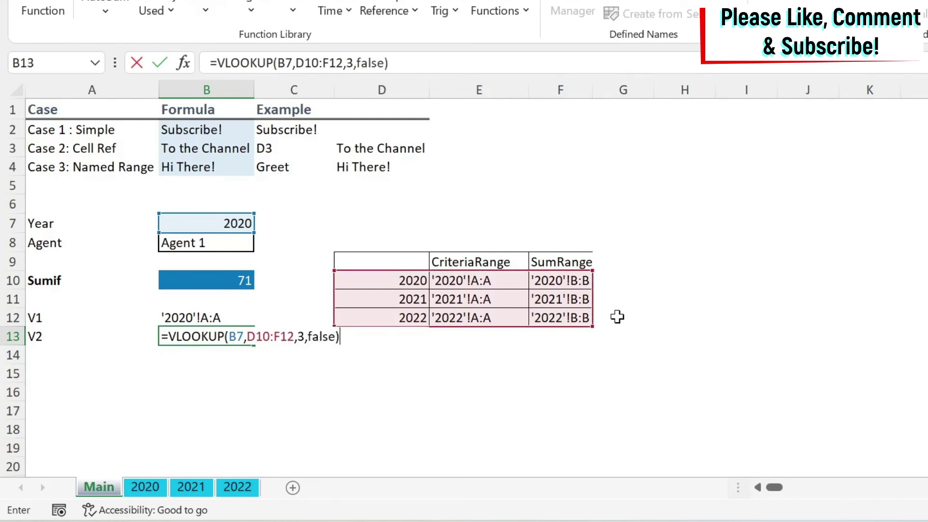
key(Return)
key(Up)
key(Up)
key(Up)
key(Up)
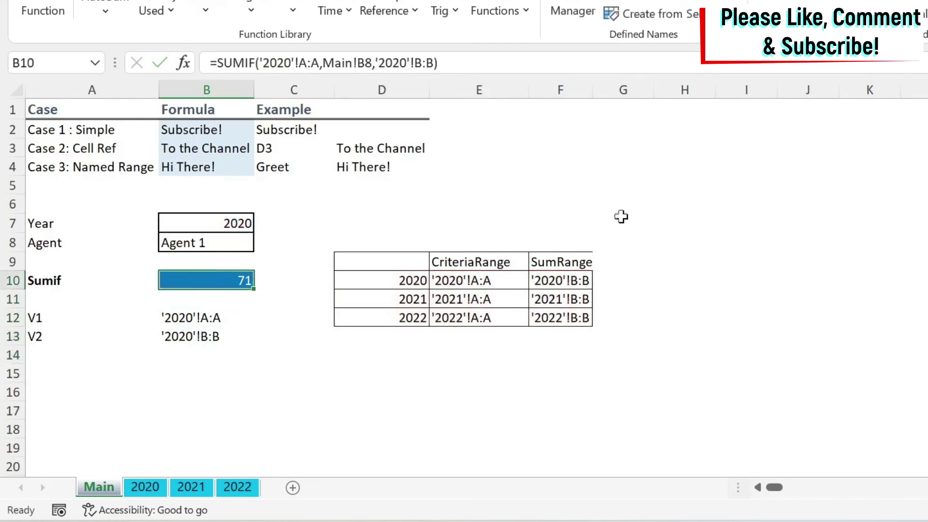
Step: Replace the SUMIF's hard-coded criteria range with INDIRECT(B12)
drag(316, 62, 258, 64)
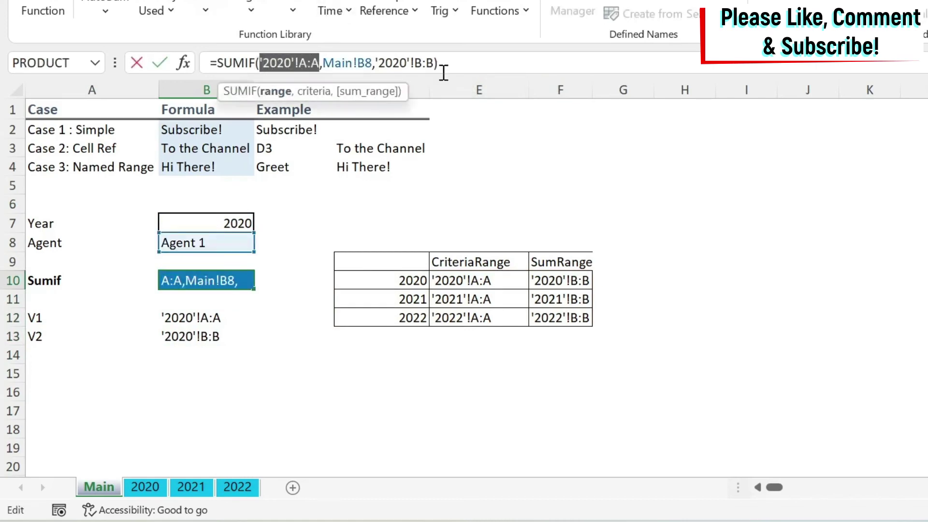
key(BackSpace)
text(indirect()
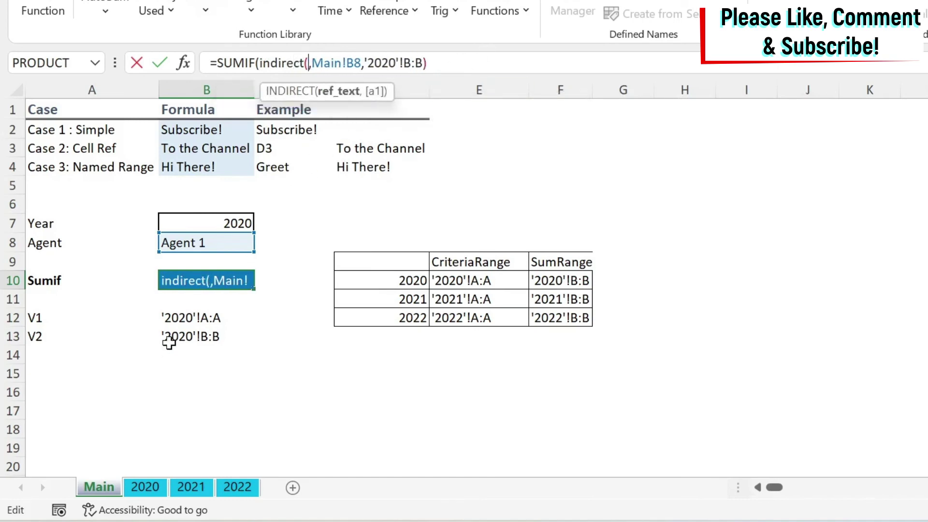
click(186, 316)
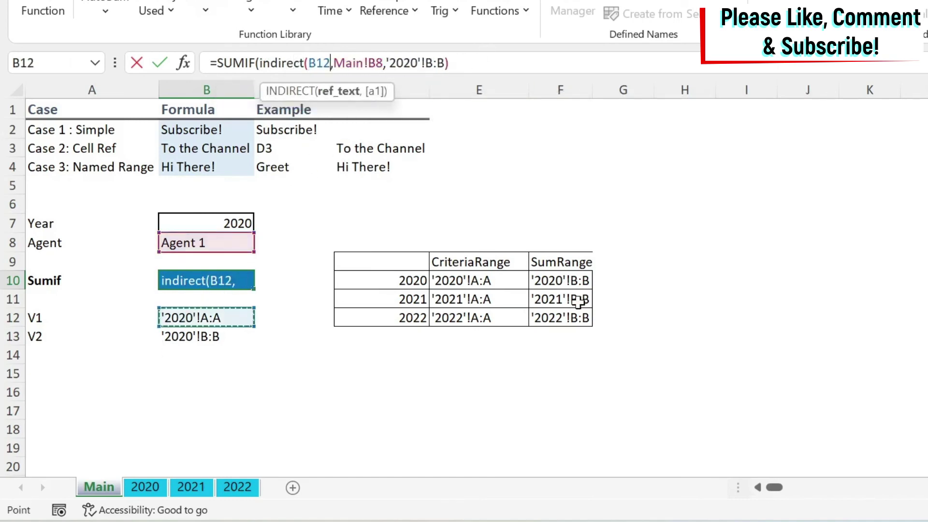
text())
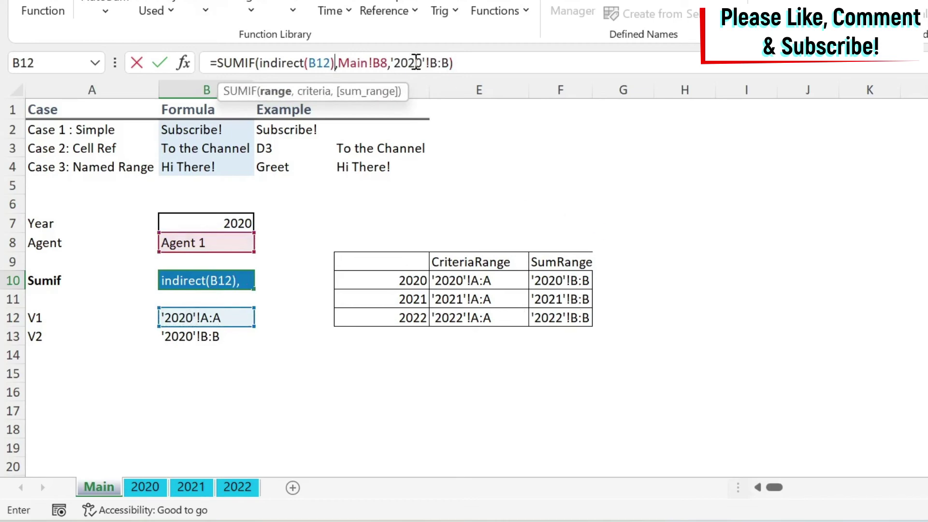
Step: Replace the hard-coded sum range with INDIRECT(B13) and commit the SUMIF, still returning 71
drag(401, 63, 444, 63)
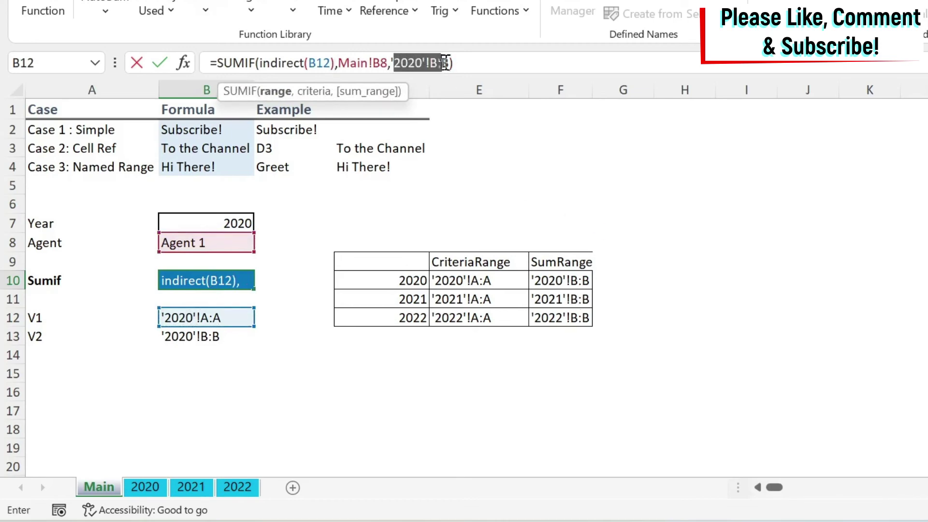
key(BackSpace)
key(BackSpace)
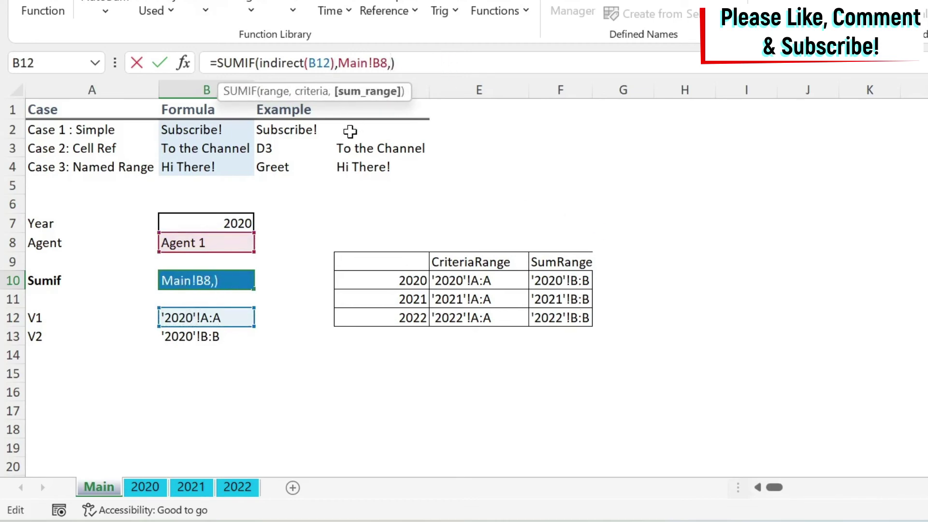
text(indirect()
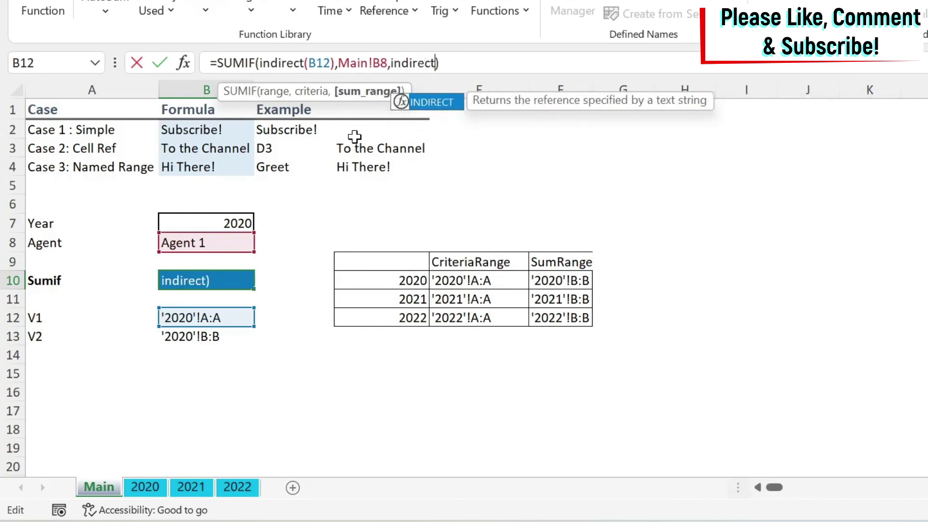
click(221, 338)
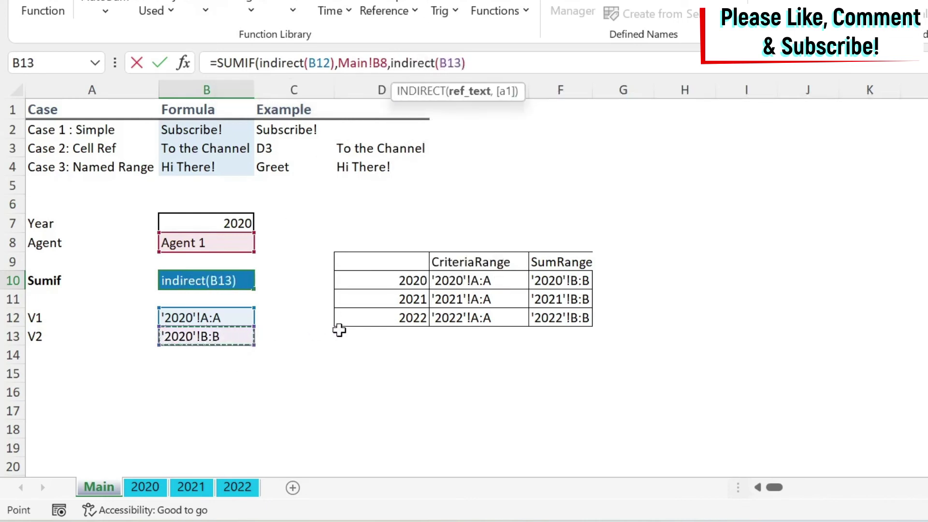
key(Return)
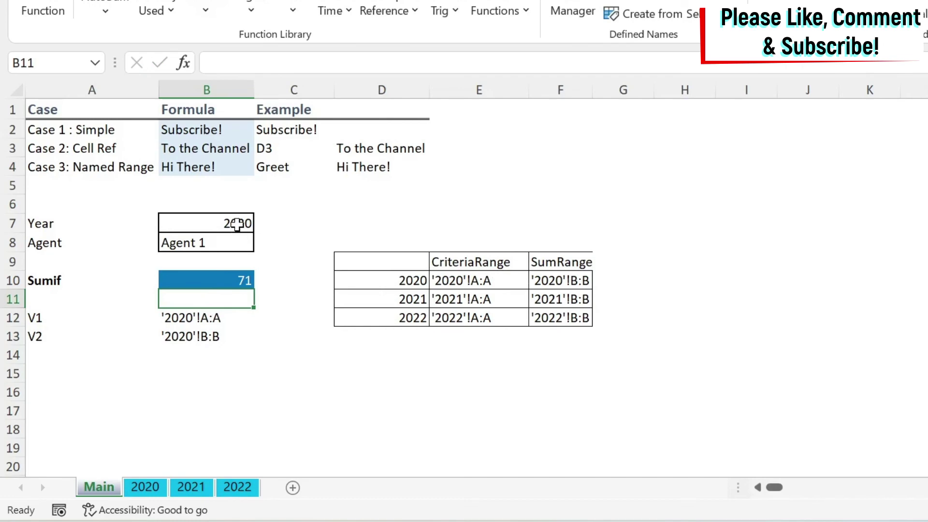
Step: Switch the year to 2021 and check the Sumif of 158 against Agent 1's values on sheet 2021
click(241, 224)
click(261, 224)
click(207, 255)
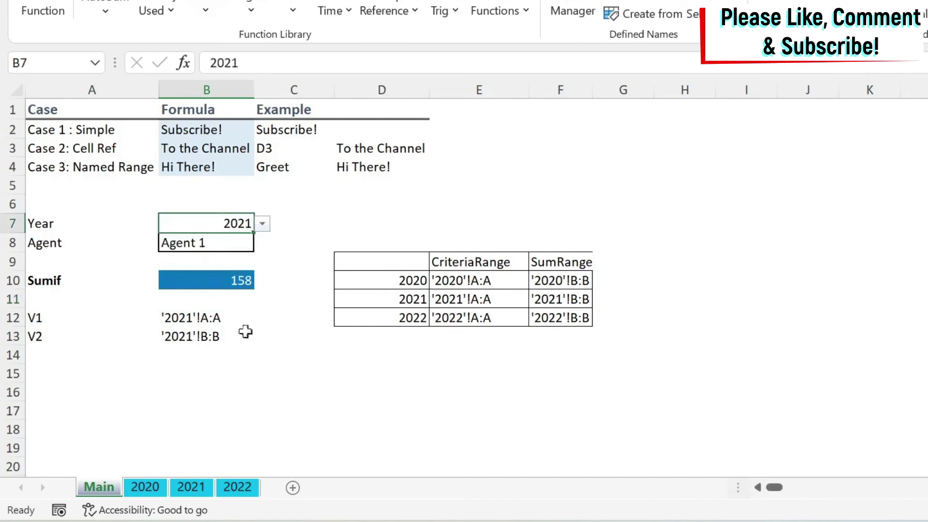
click(188, 486)
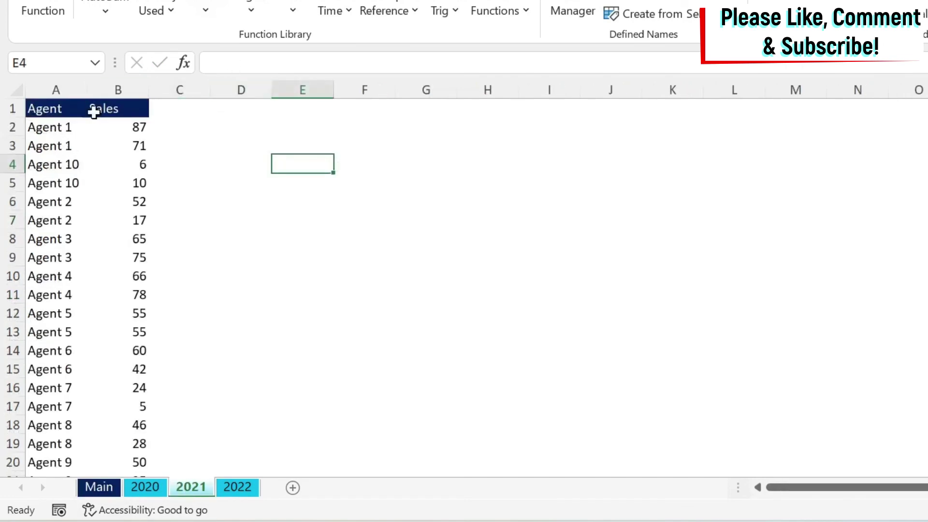
drag(119, 128, 121, 145)
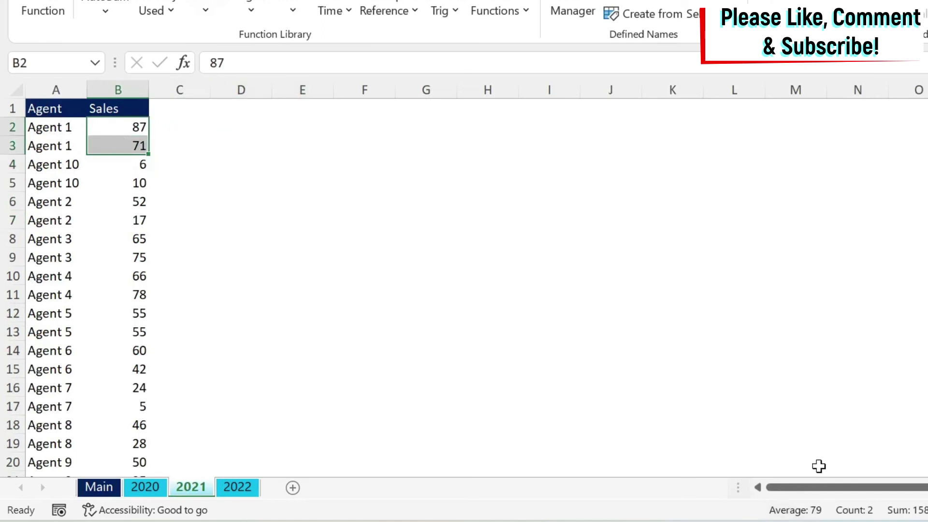
click(105, 485)
Step: Switch the year to 2022 and check the Sumif of 119 against Agent 1's values on sheet 2022
click(261, 223)
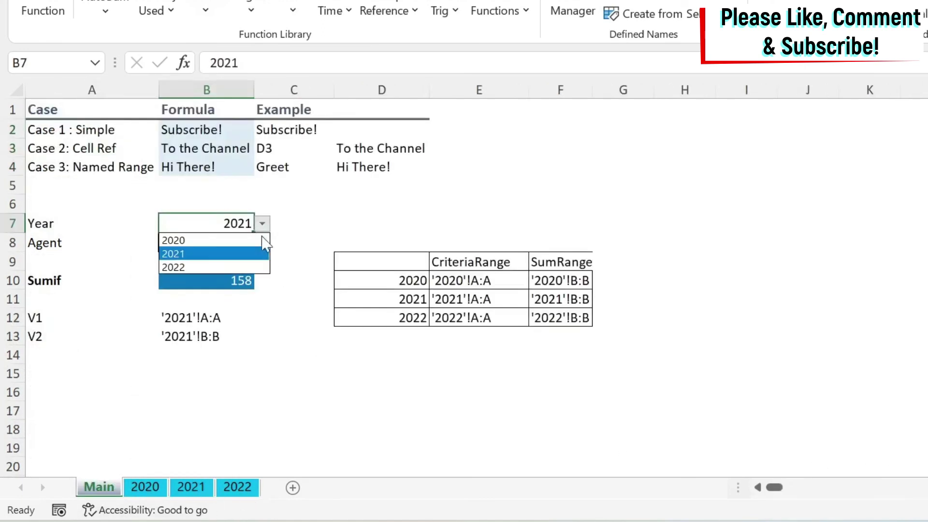
click(208, 264)
click(240, 481)
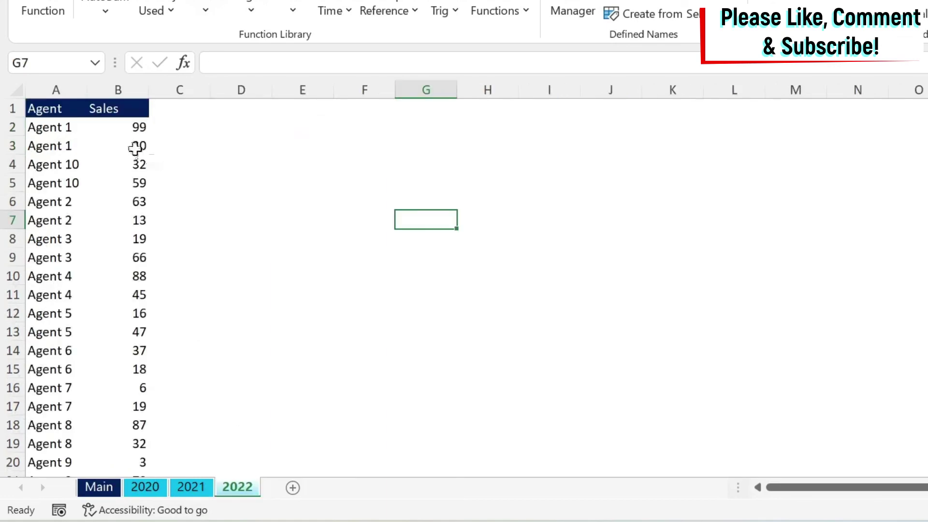
drag(135, 127, 136, 146)
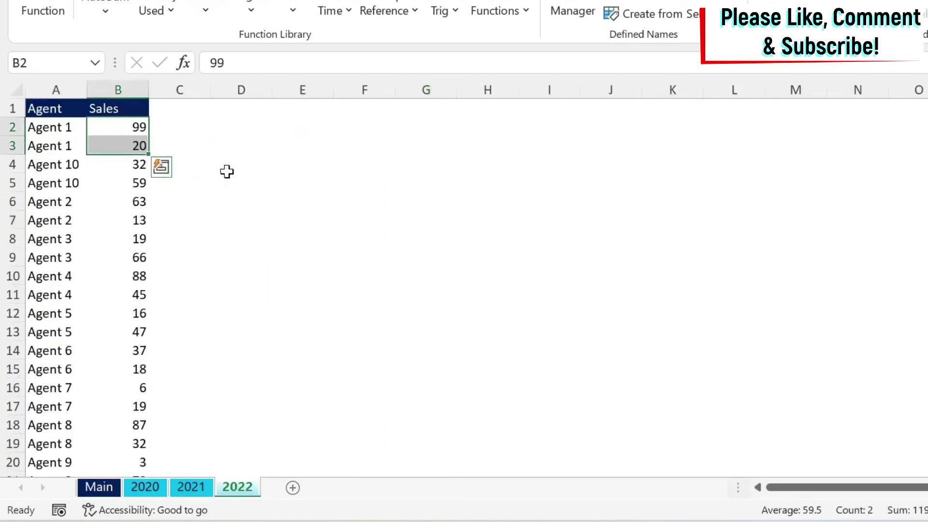
click(100, 484)
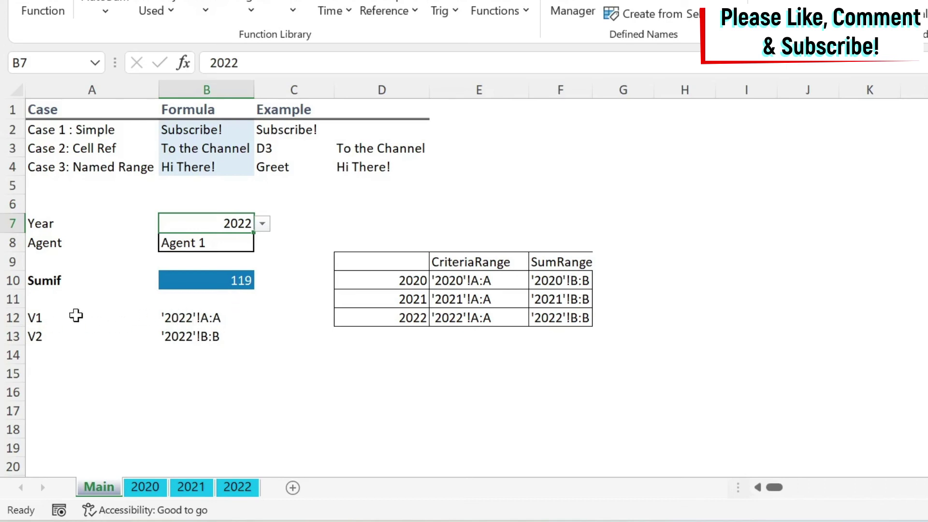
click(174, 317)
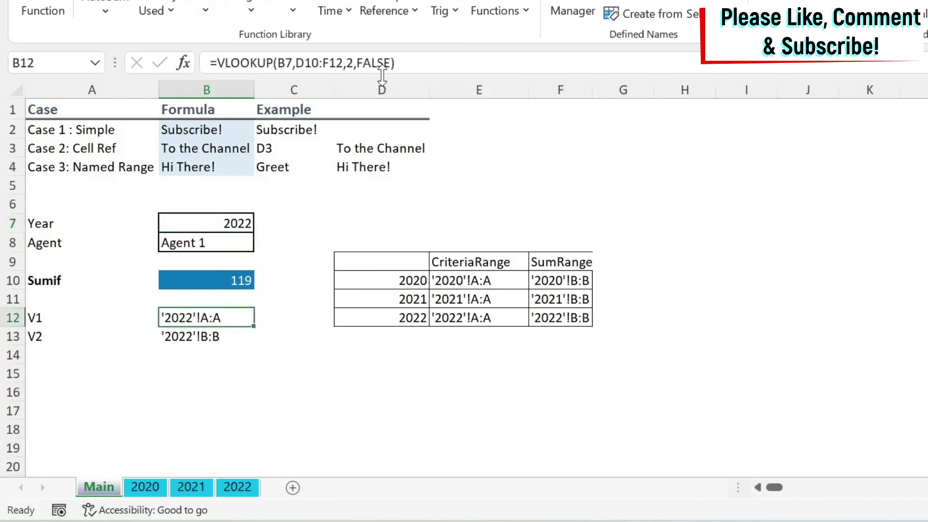
Step: Paste B12's VLOOKUP formula in place of B12 inside the first INDIRECT in B10
drag(395, 63, 218, 63)
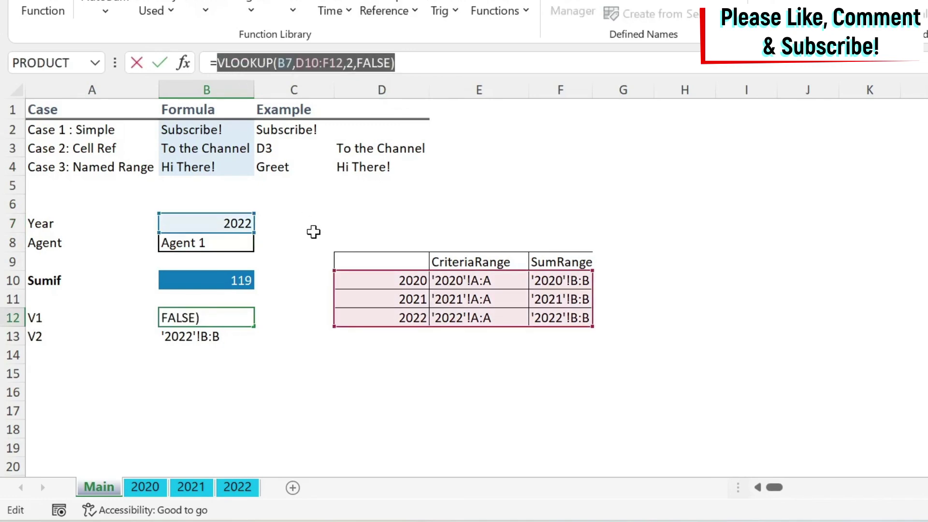
key(ctrl+c)
key(Escape)
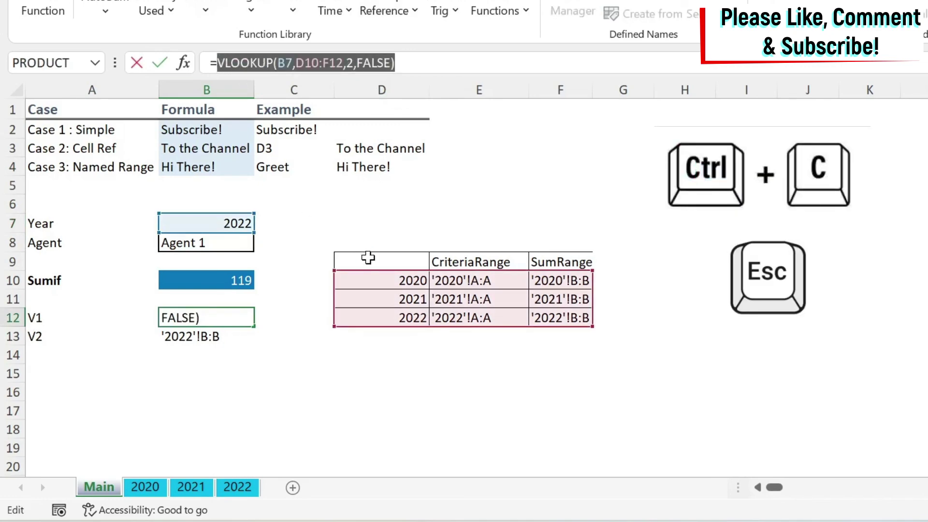
click(244, 277)
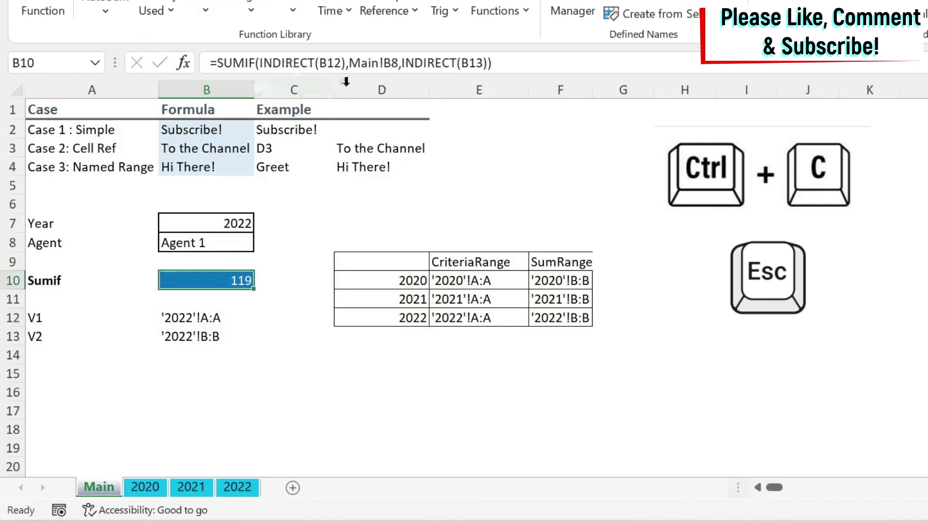
double_click(334, 62)
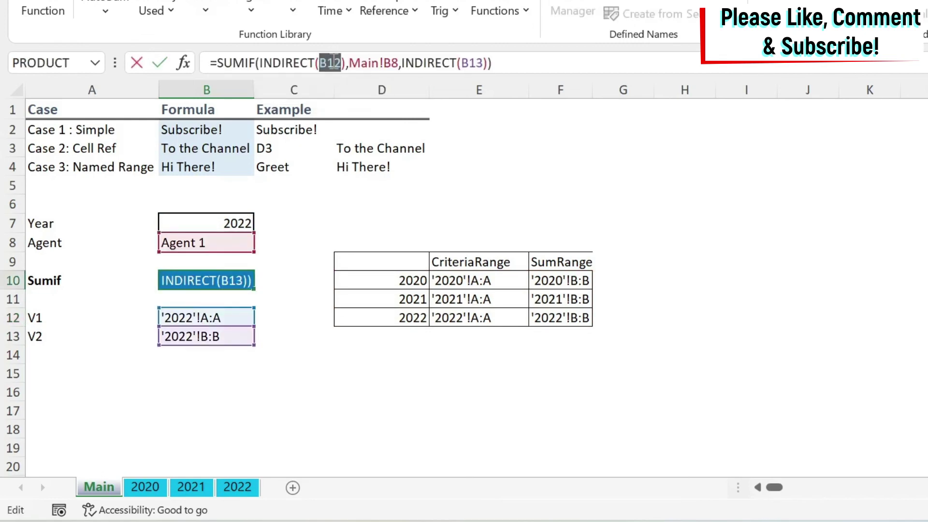
key(ctrl+v)
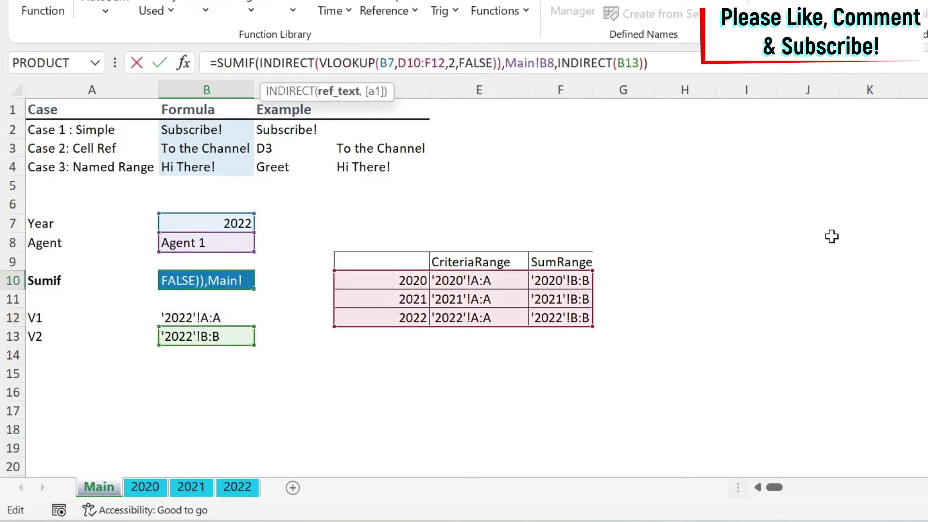
key(Return)
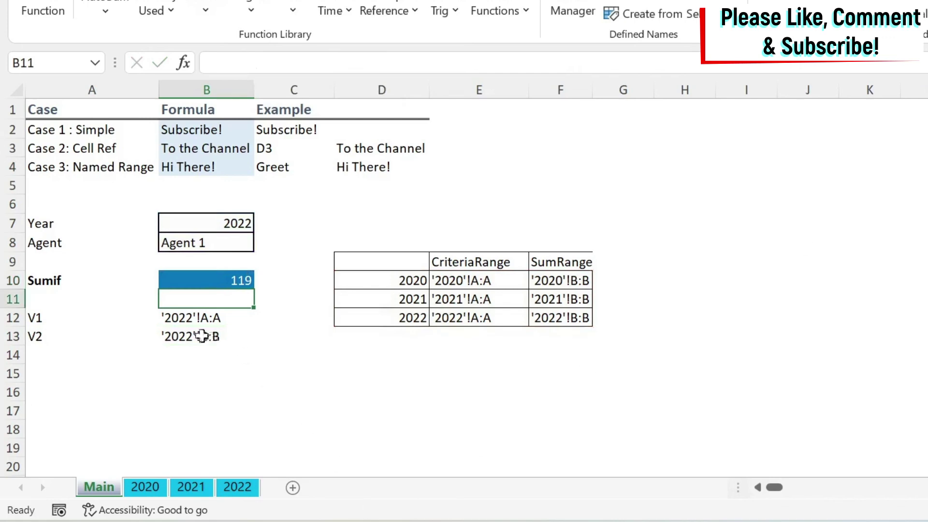
Step: Paste B13's VLOOKUP formula in place of B13 inside the second INDIRECT in B10
click(201, 336)
drag(394, 63, 220, 67)
key(ctrl+c)
key(Escape)
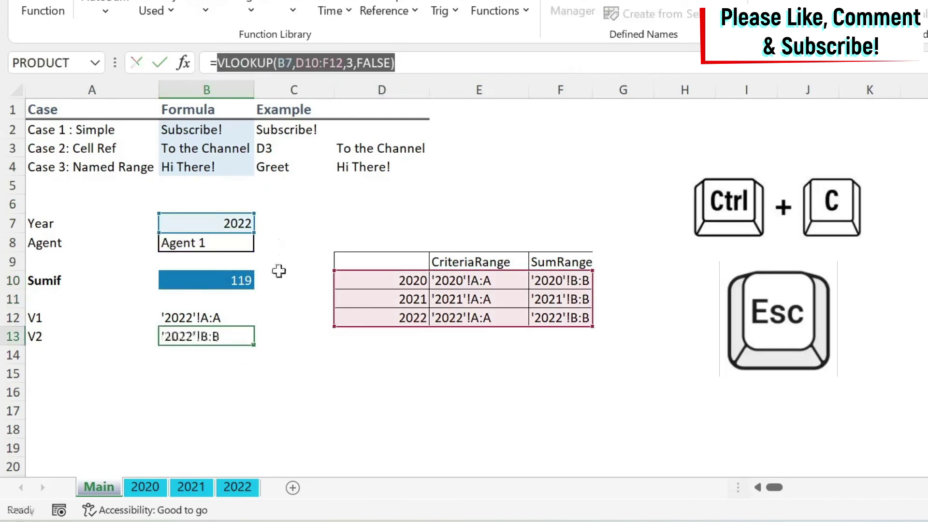
click(216, 286)
double_click(626, 63)
key(ctrl+v)
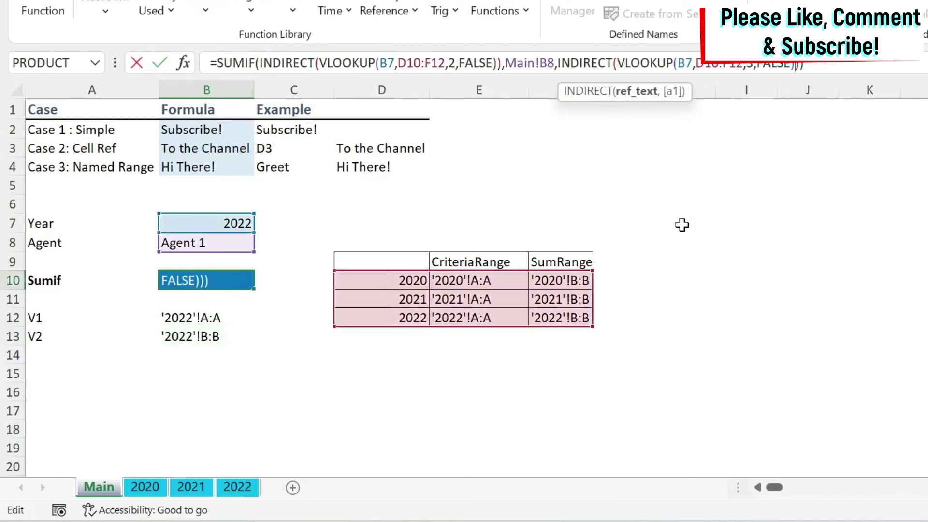
key(Return)
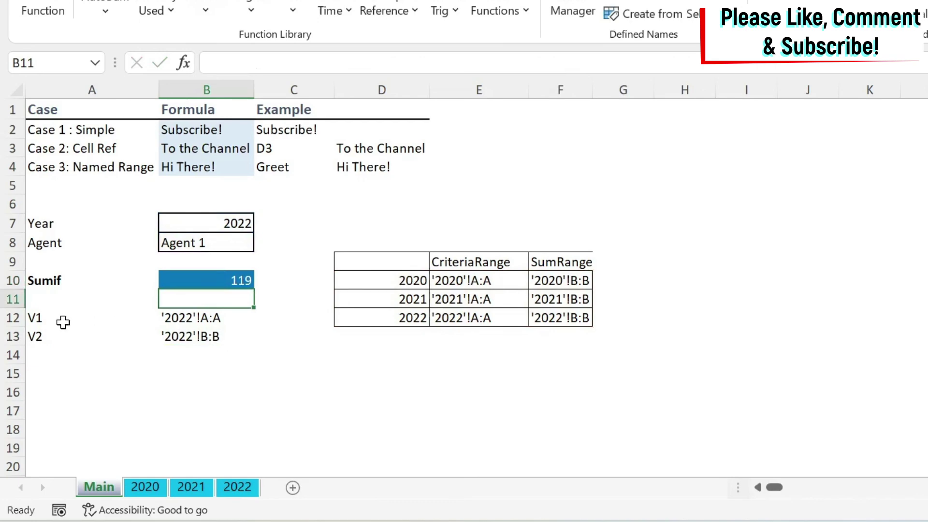
drag(65, 321, 246, 358)
Step: Clear the V1/V2 helper rows, then set the agent to Agent 2 and the year to 2020
key(Delete)
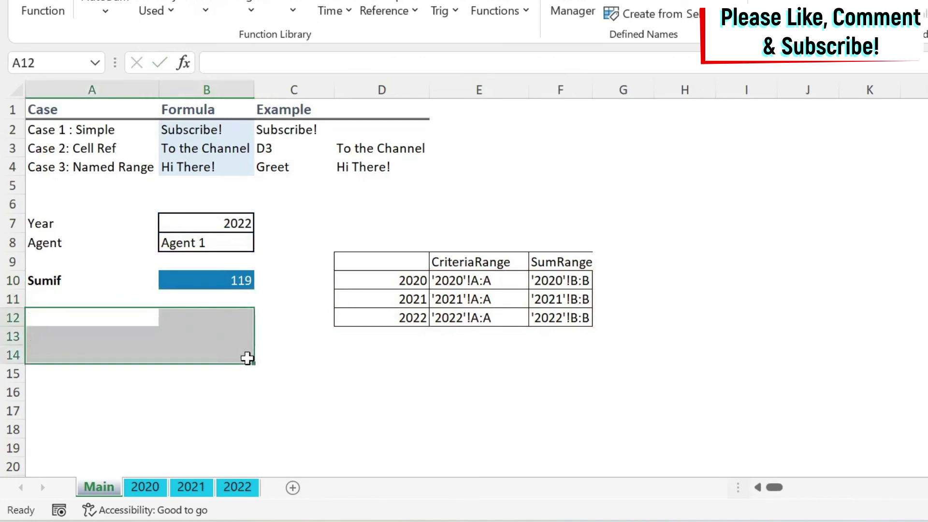
click(219, 242)
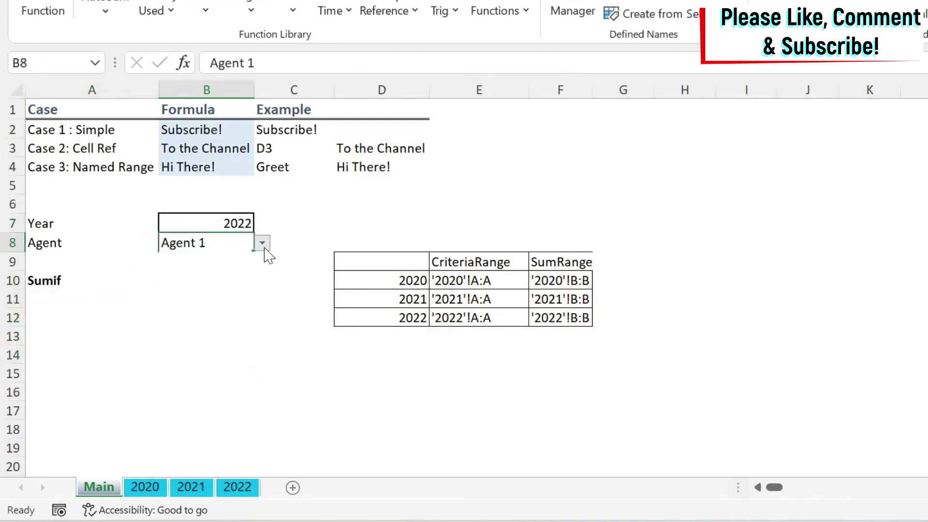
click(262, 242)
click(186, 285)
click(246, 221)
click(262, 223)
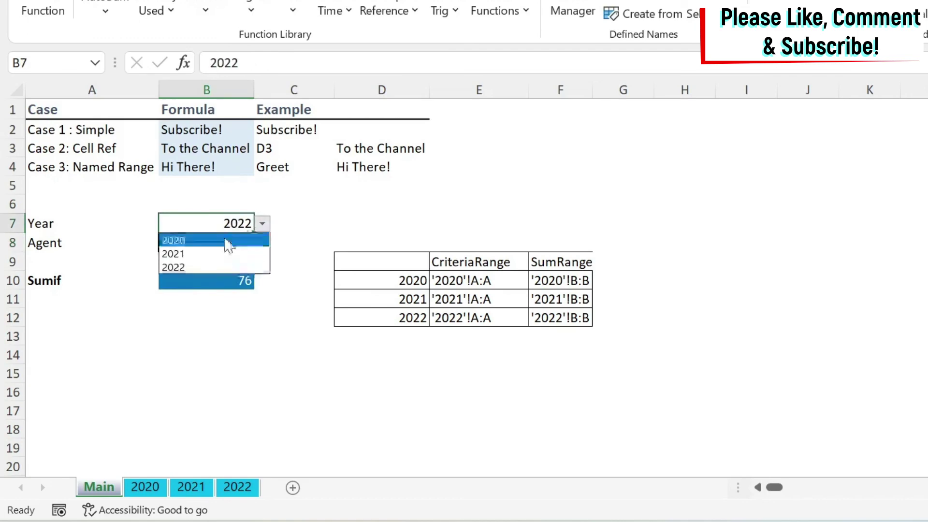
click(228, 240)
click(303, 263)
Step: Verify on sheet 2020 that Agent 2's two sales values sum to 123
click(143, 488)
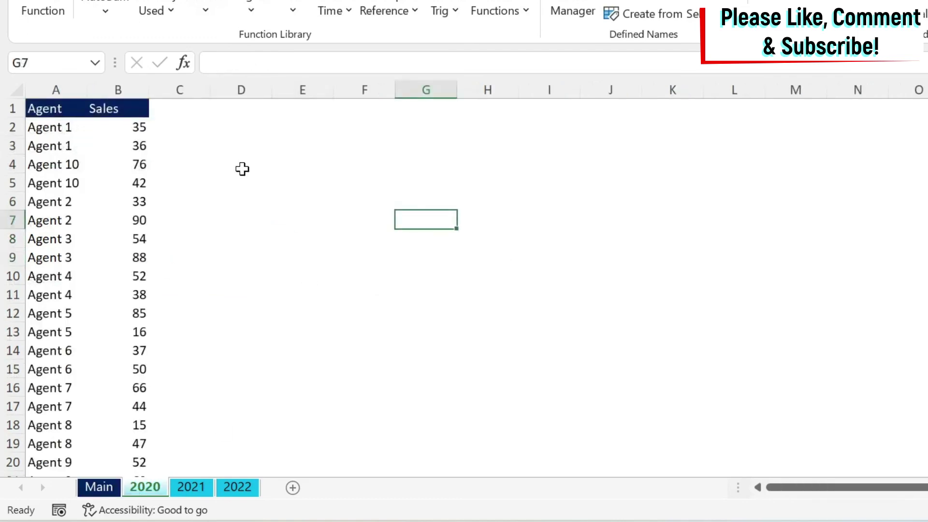
drag(127, 207, 130, 221)
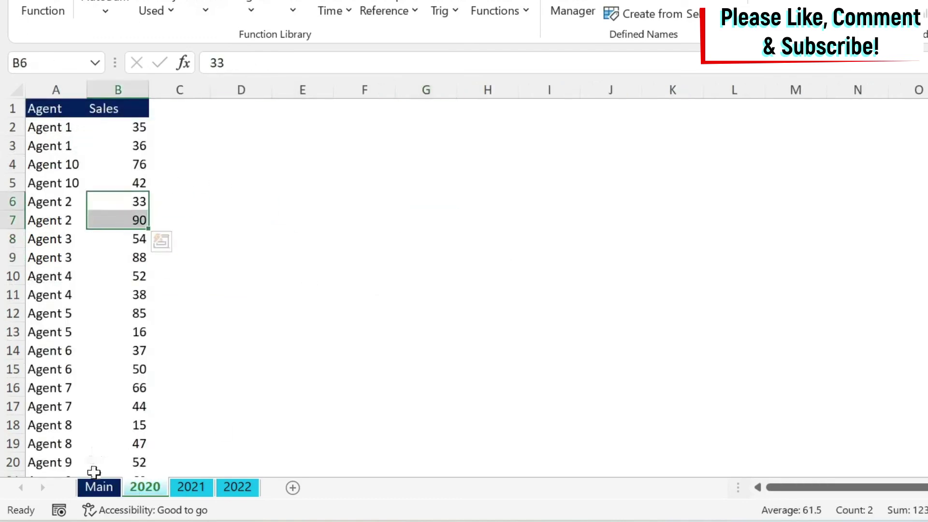
click(97, 487)
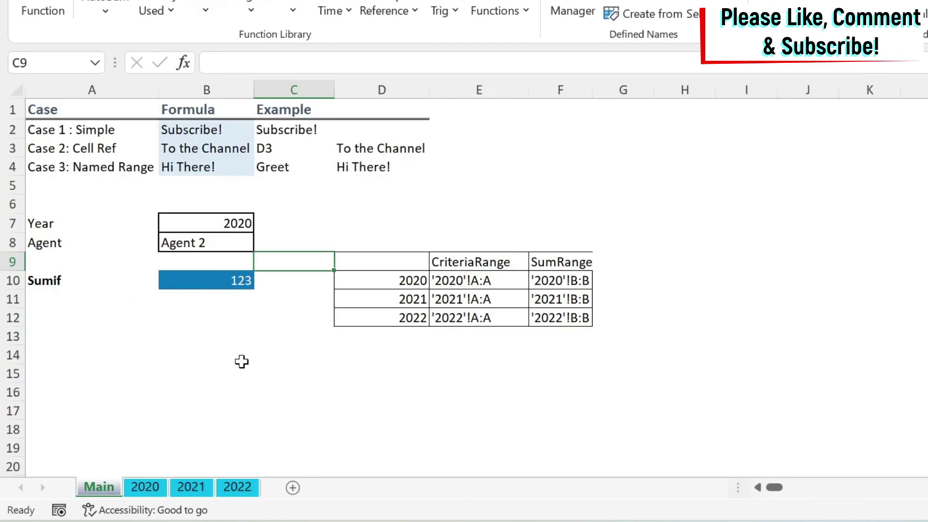